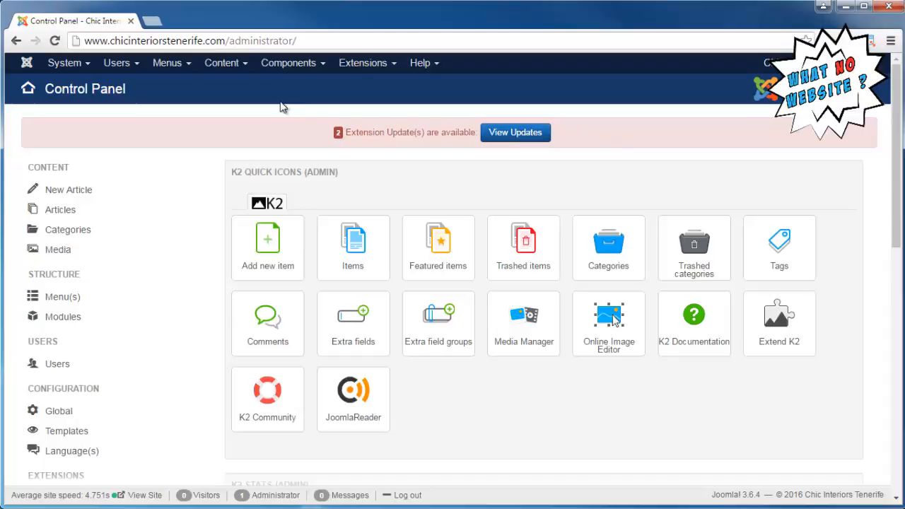
Run a full site backup in Akeeba Backup with the default backup profile and return to its control panel
{"action": "left_click", "coordinate": [290, 66]}
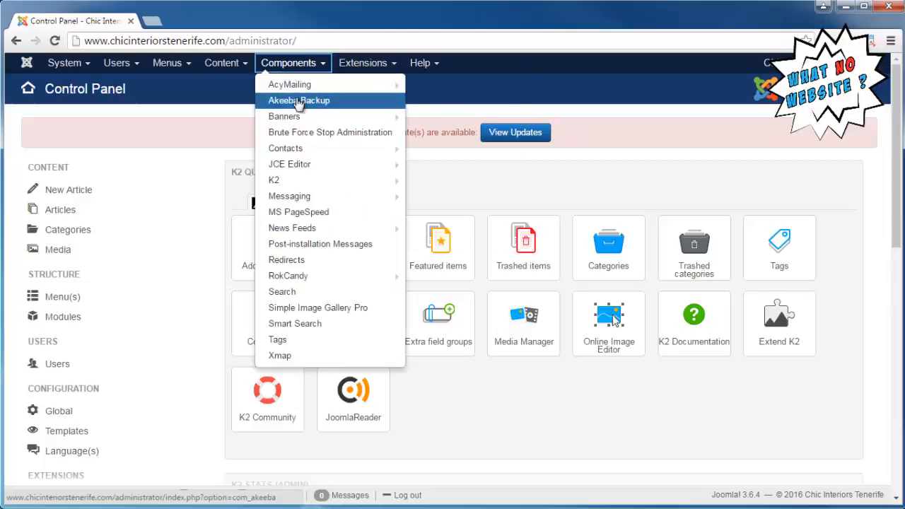
{"action": "left_click", "coordinate": [298, 101]}
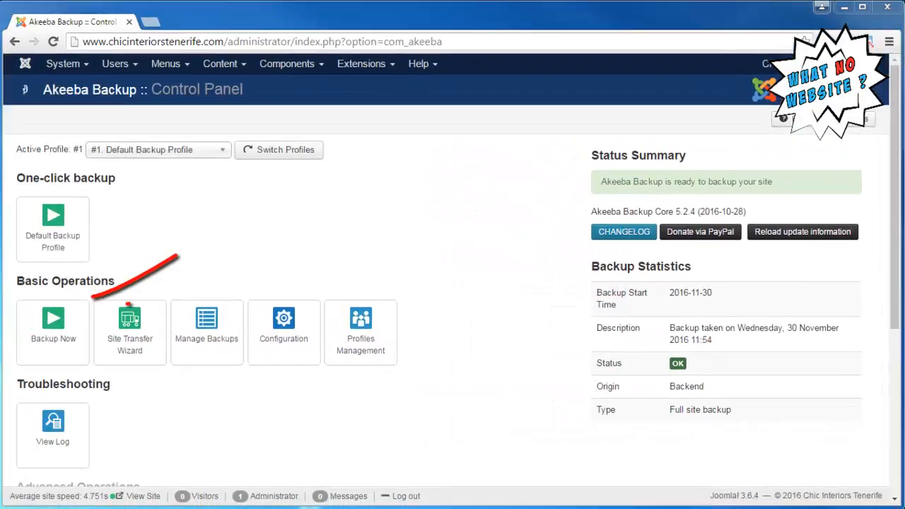
{"action": "left_click", "coordinate": [48, 318]}
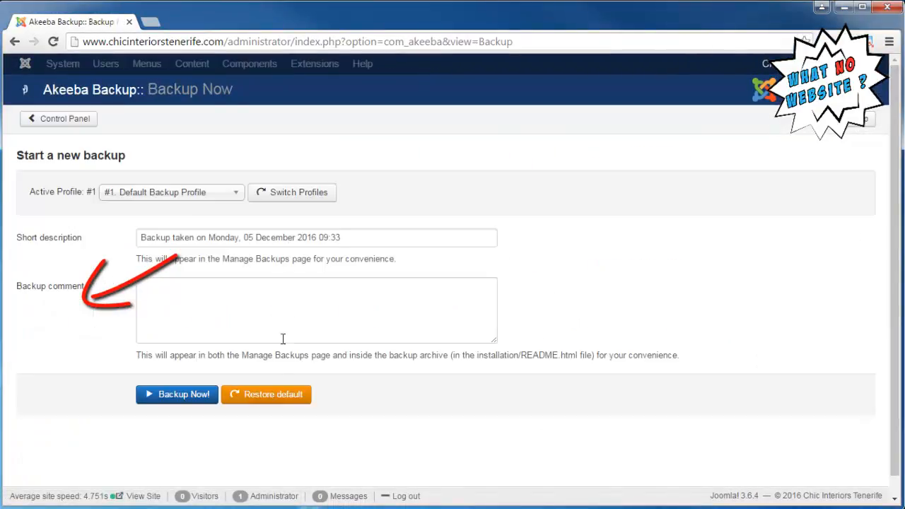
{"action": "left_click", "coordinate": [174, 395]}
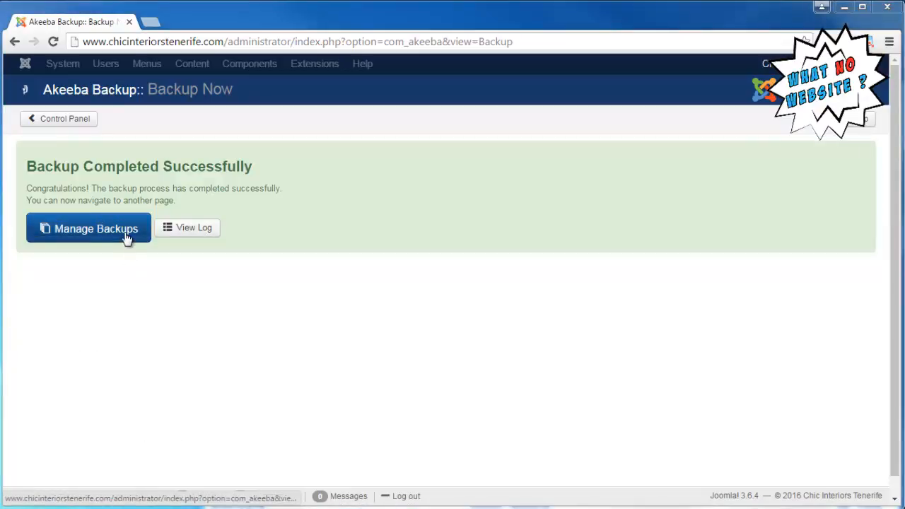
{"action": "left_click", "coordinate": [85, 121]}
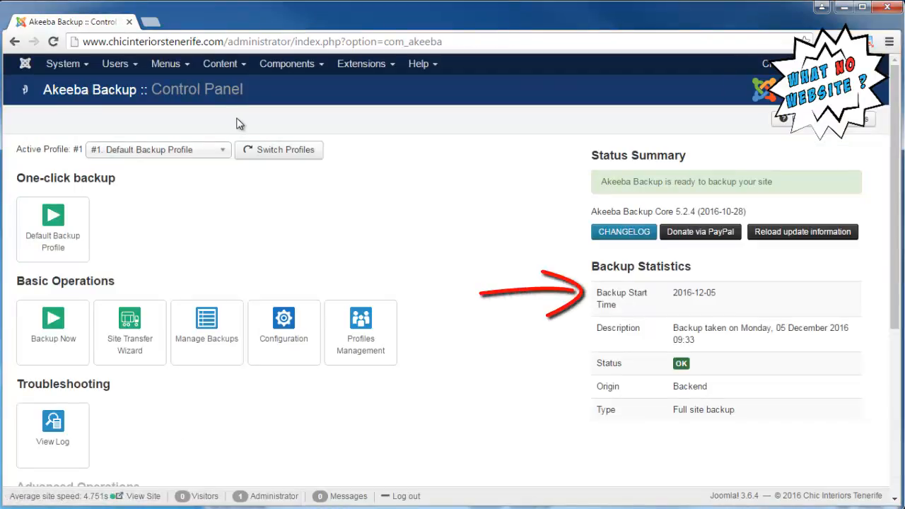
Return to the main Joomla control panel and check the backup, Joomla and extension update status under Maintenance
{"action": "left_click", "coordinate": [64, 63]}
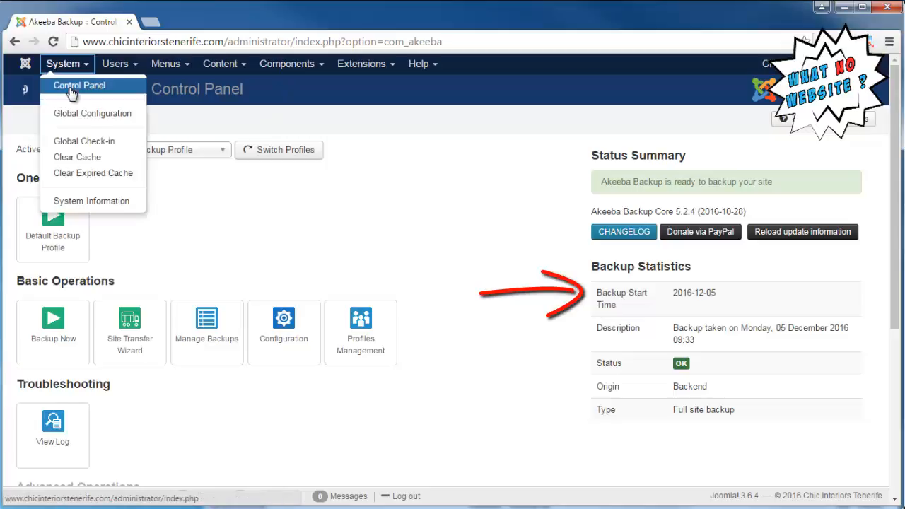
{"action": "left_click", "coordinate": [71, 90]}
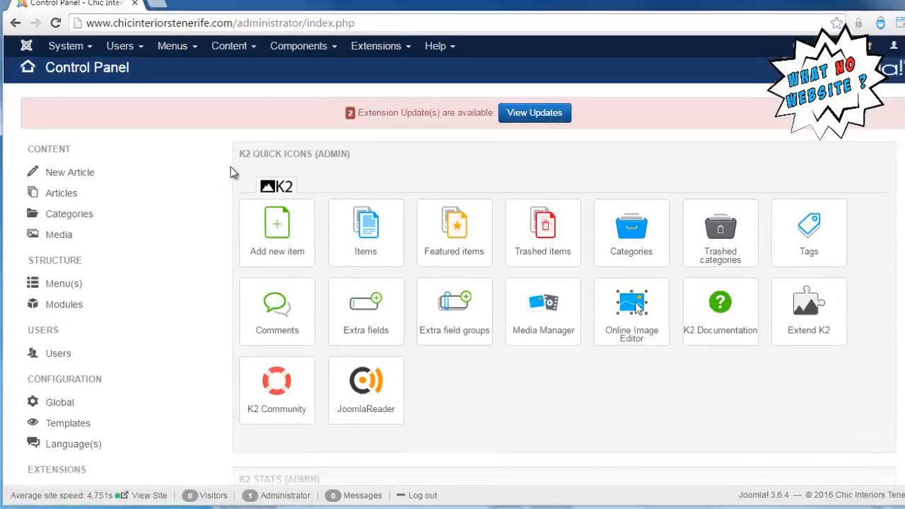
{"action": "scroll", "coordinate": [234, 182], "scroll_direction": "down", "scroll_amount": 3}
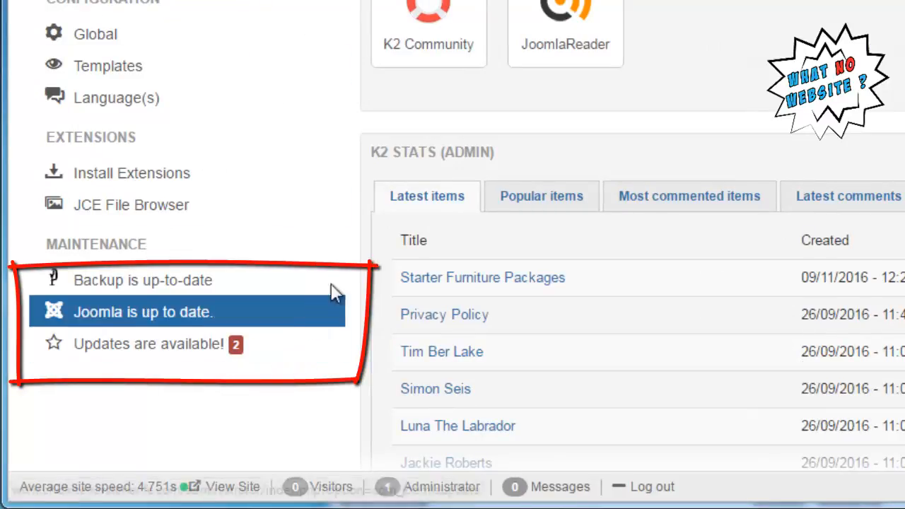
Open the available extension updates and install both JCE Editor updates
{"action": "scroll", "coordinate": [332, 286], "scroll_direction": "up", "scroll_amount": 3}
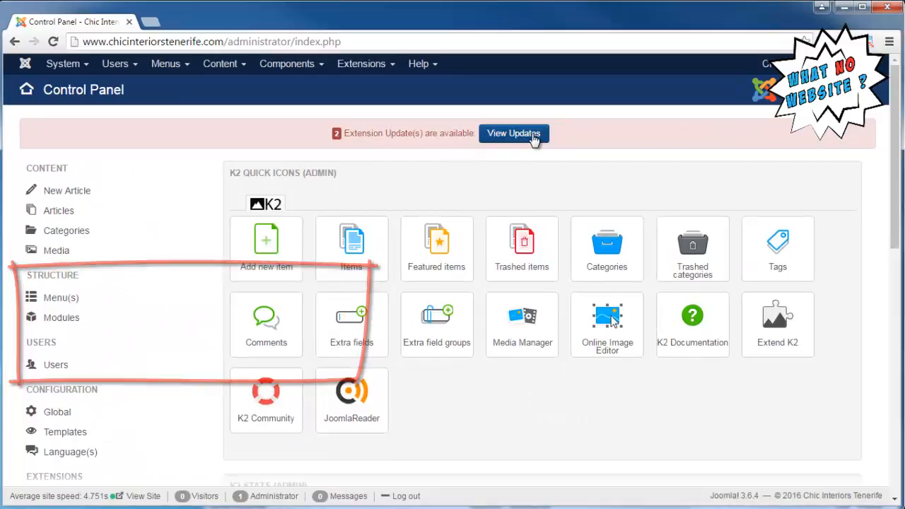
{"action": "left_click", "coordinate": [535, 138]}
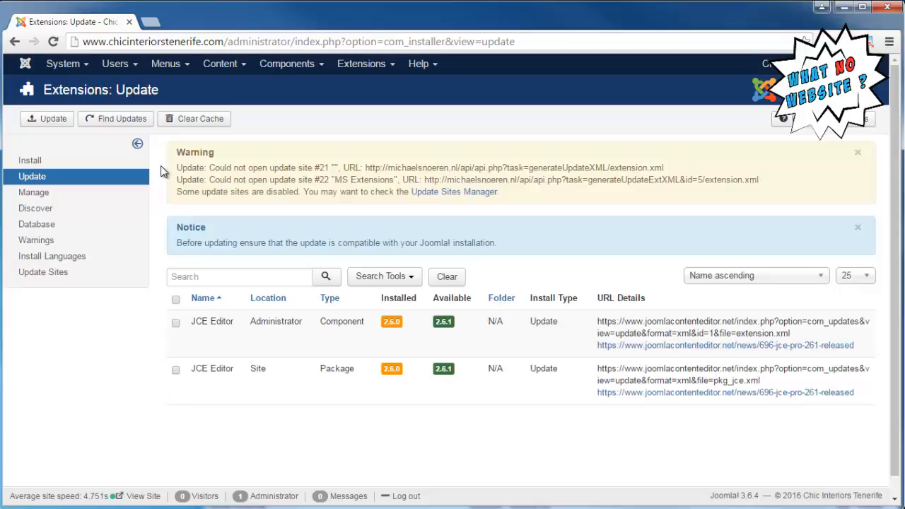
{"action": "left_click", "coordinate": [176, 300]}
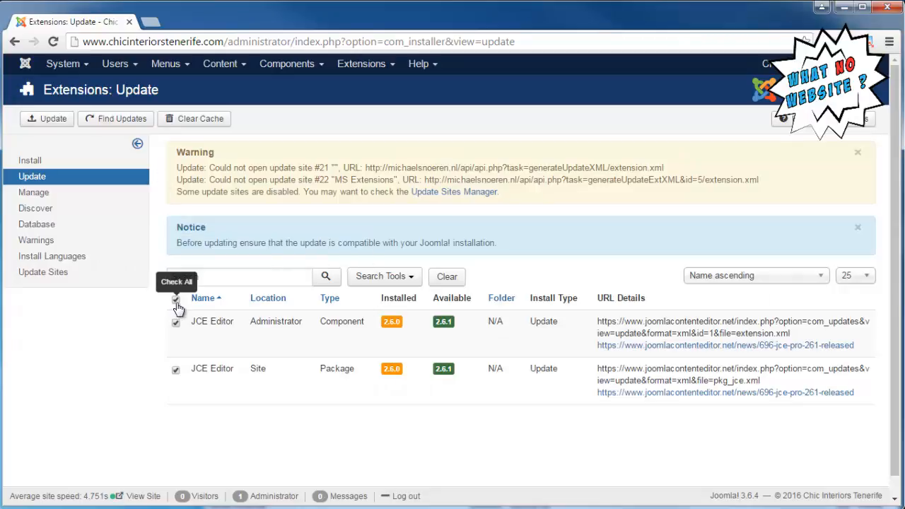
{"action": "left_click", "coordinate": [58, 119]}
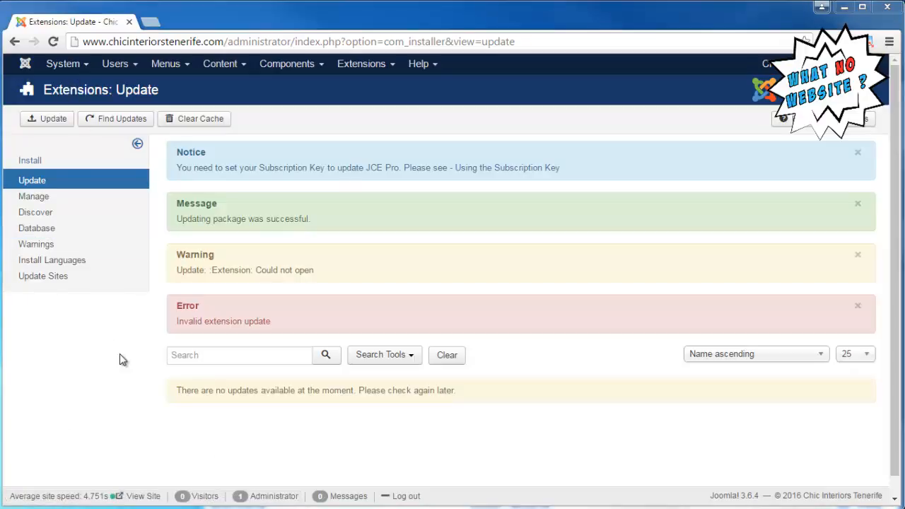
Go back to the main control panel and recheck the maintenance status following the extension updates
{"action": "left_click", "coordinate": [63, 65]}
{"action": "left_click", "coordinate": [73, 87]}
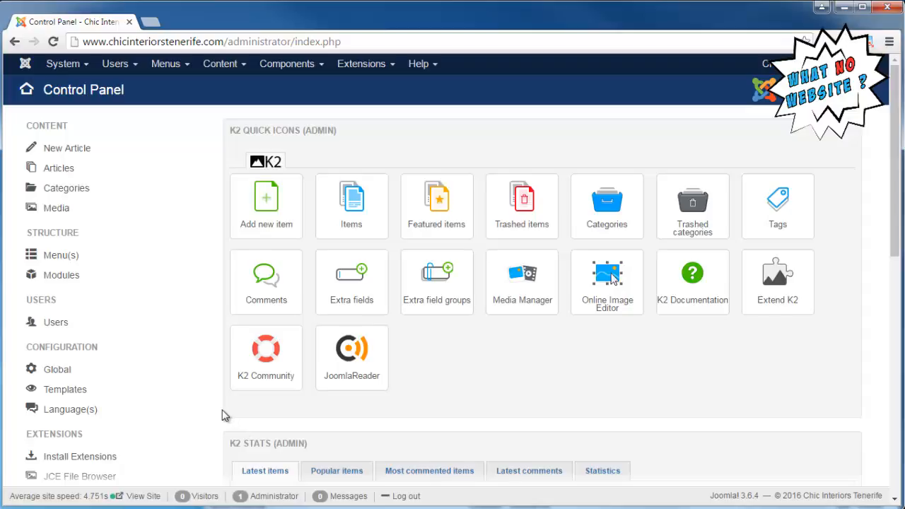
{"action": "scroll", "coordinate": [222, 410], "scroll_direction": "down", "scroll_amount": 3}
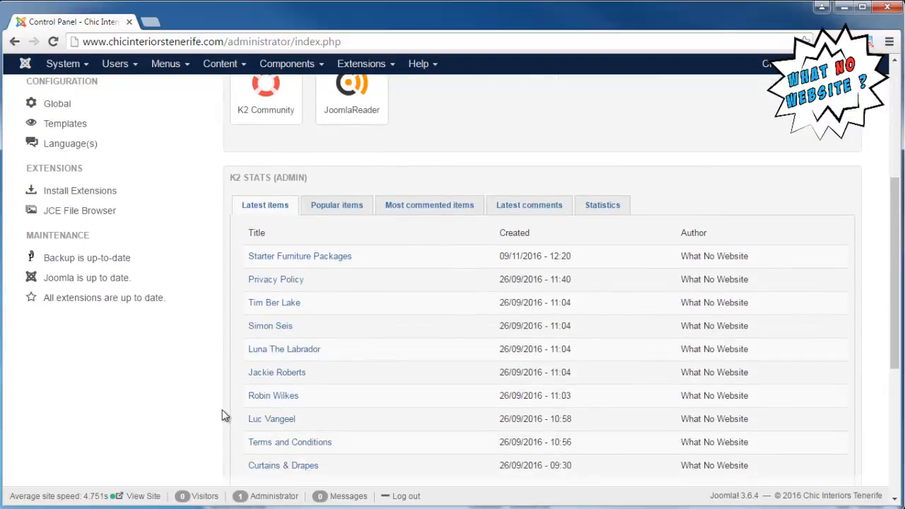
{"action": "scroll", "coordinate": [222, 409], "scroll_direction": "up", "scroll_amount": 1}
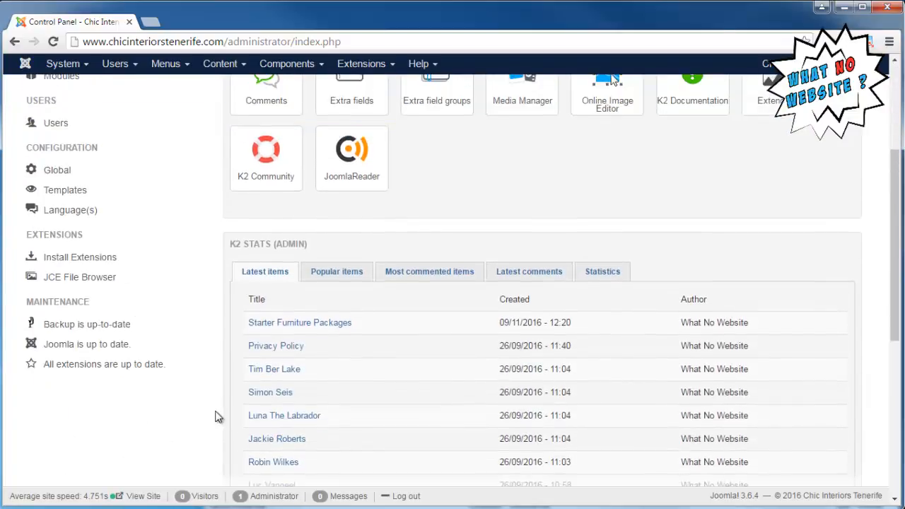
{"action": "scroll", "coordinate": [222, 410], "scroll_direction": "up", "scroll_amount": 3}
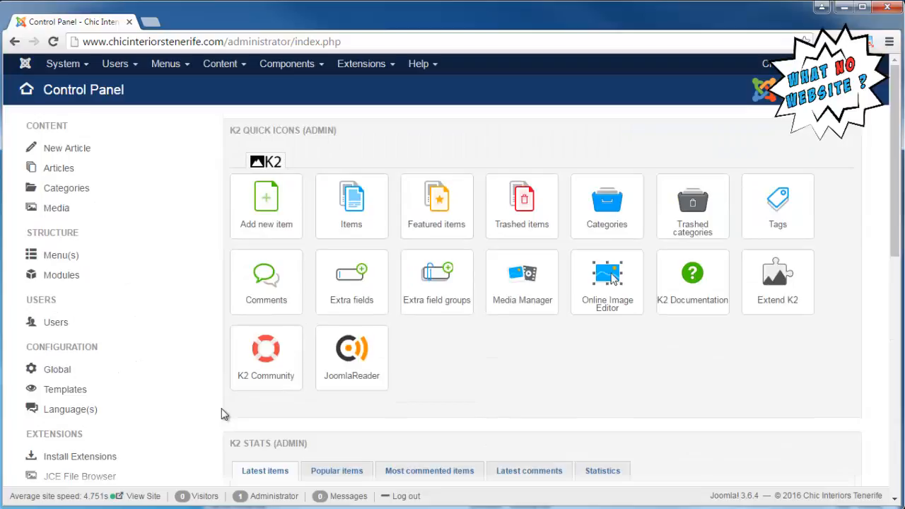
Open the live site in a separate window and look through its Services page
{"action": "right_click", "coordinate": [145, 502]}
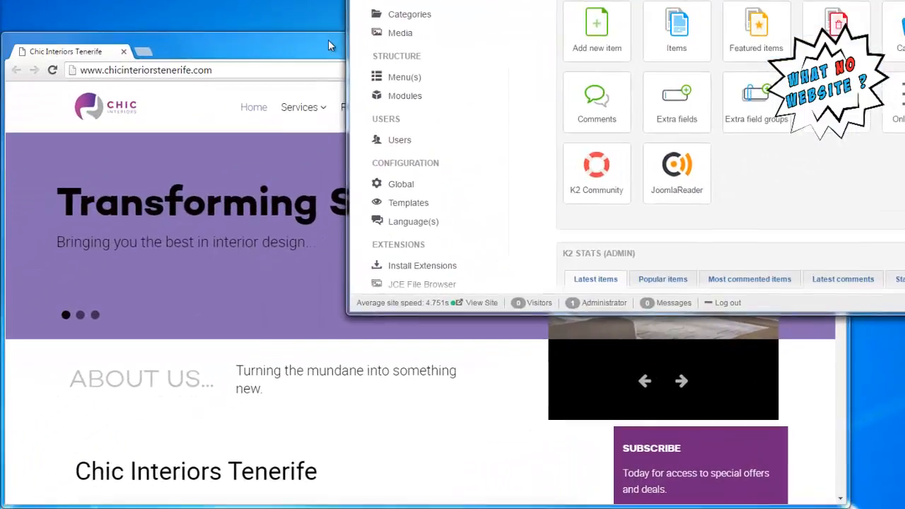
{"action": "left_click", "coordinate": [268, 95]}
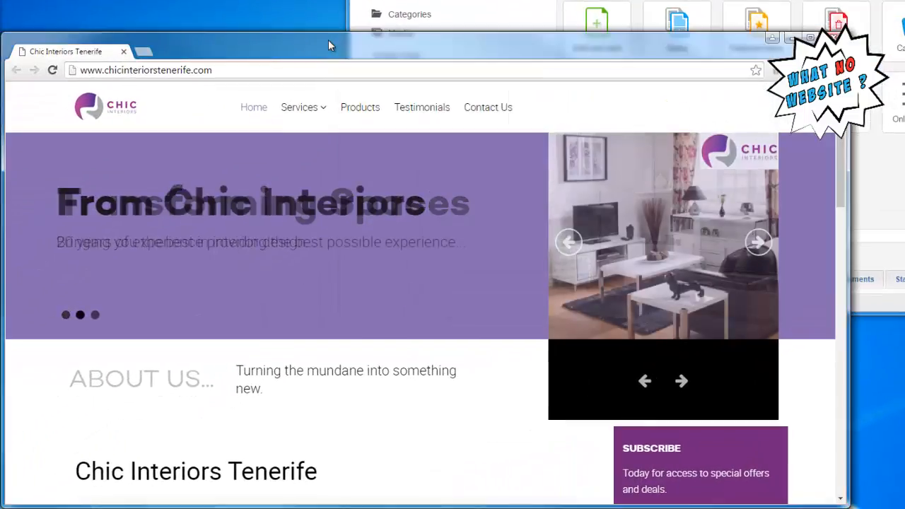
{"action": "mouse_move", "coordinate": [239, 158]}
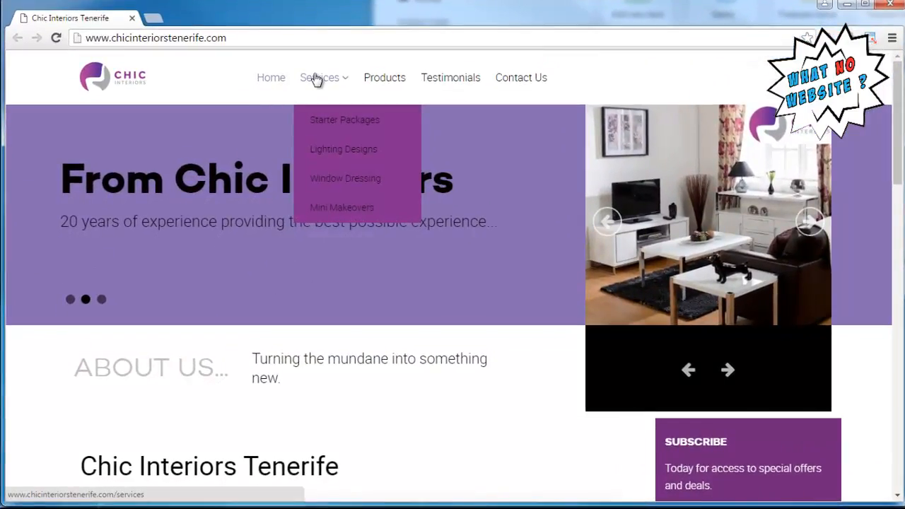
{"action": "left_click", "coordinate": [320, 80]}
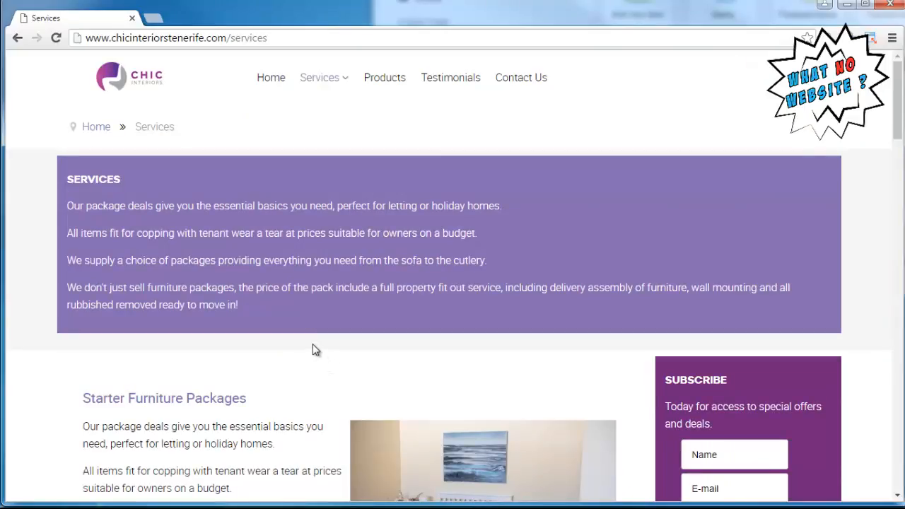
{"action": "scroll", "coordinate": [315, 350], "scroll_direction": "down", "scroll_amount": 4}
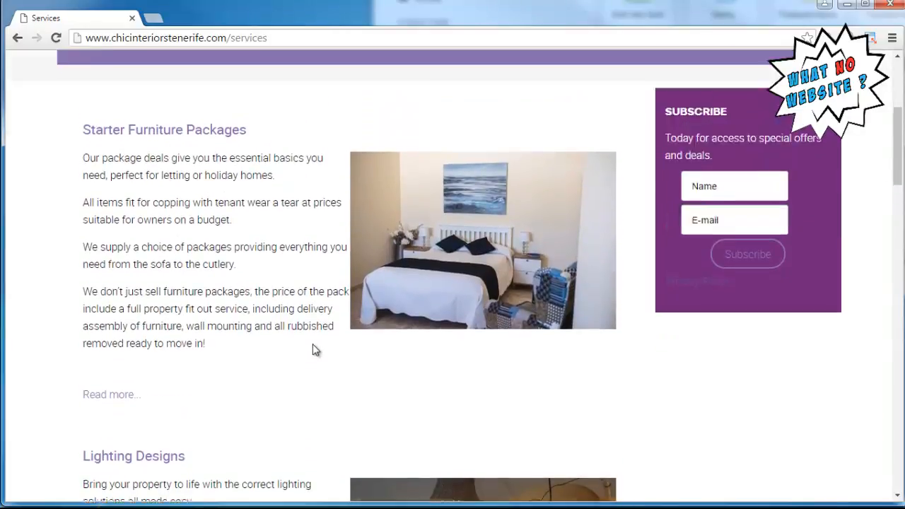
{"action": "scroll", "coordinate": [313, 349], "scroll_direction": "up", "scroll_amount": 4}
{"action": "mouse_move", "coordinate": [319, 83]}
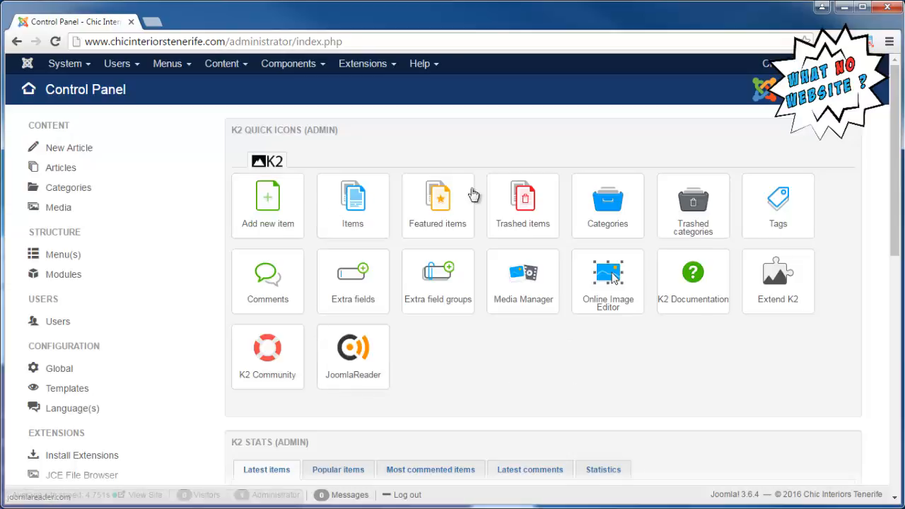
Create a new K2 item titled "Sample Article for Demo" and assign it to the Services category
{"action": "left_click", "coordinate": [299, 67]}
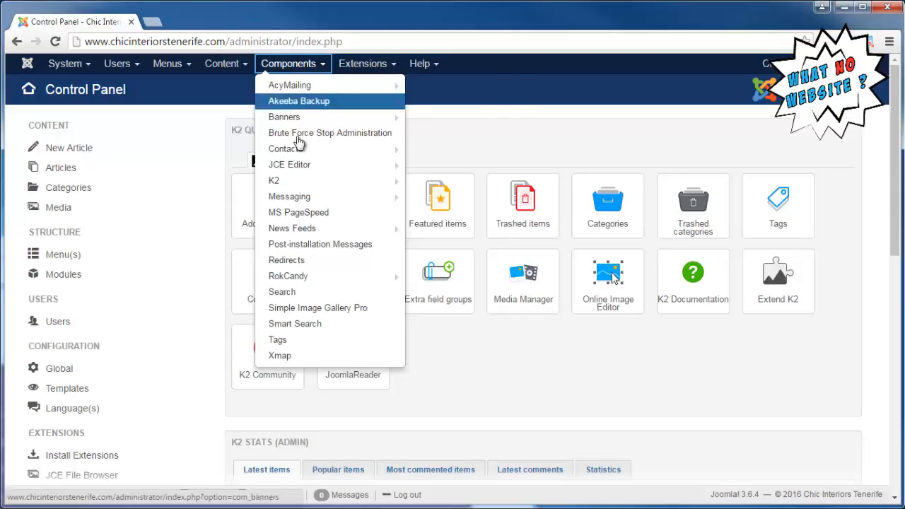
{"action": "left_click", "coordinate": [297, 185]}
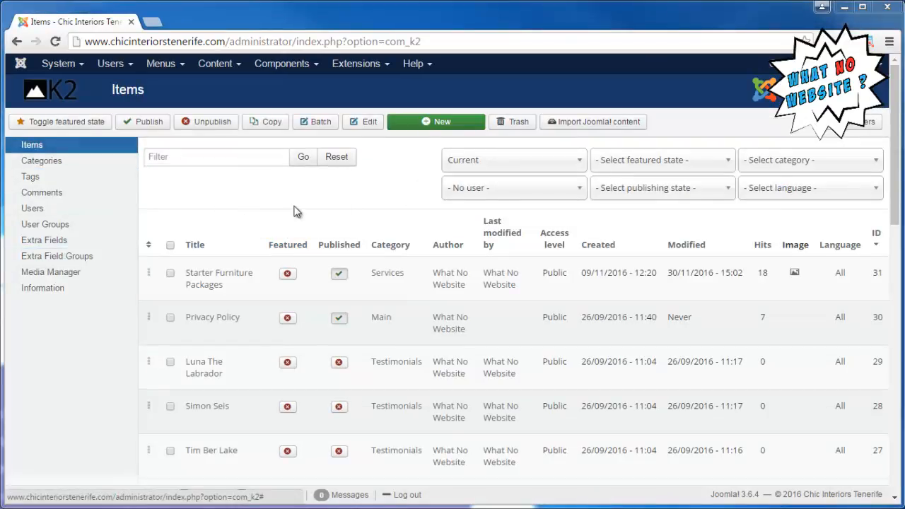
{"action": "left_click", "coordinate": [433, 123]}
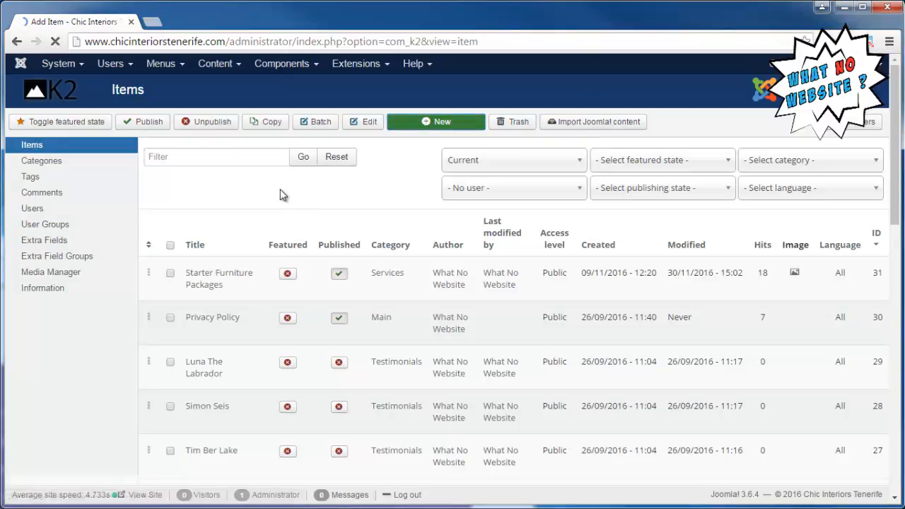
{"action": "scroll", "coordinate": [251, 189], "scroll_direction": "up", "scroll_amount": 4}
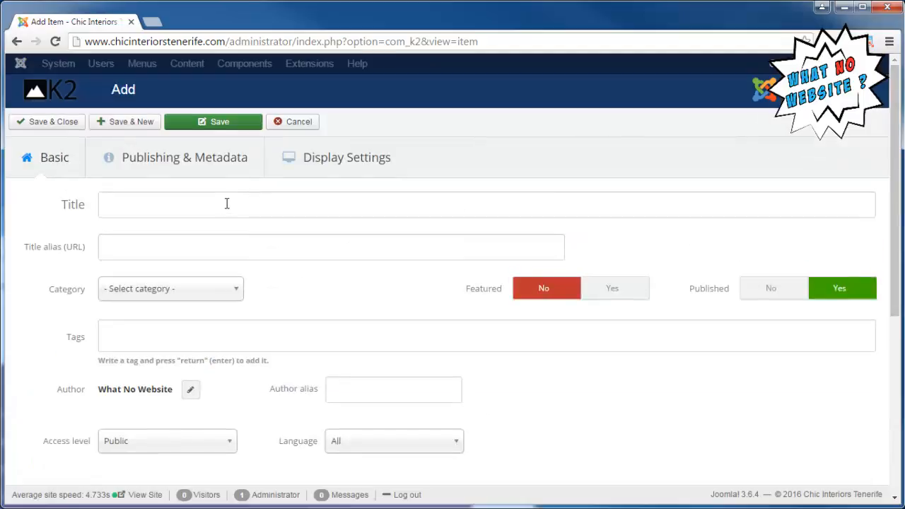
{"action": "left_click", "coordinate": [226, 203]}
{"action": "type", "text": "Samp"}
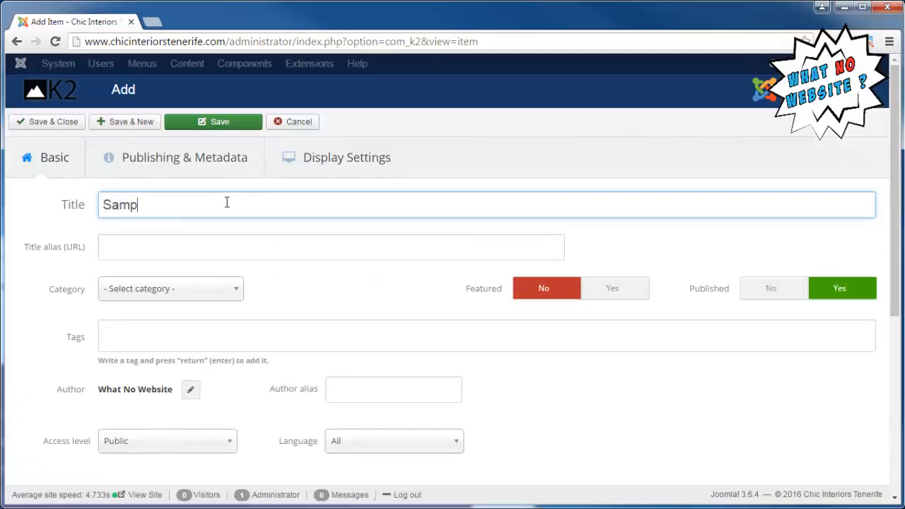
{"action": "type", "text": "le "}
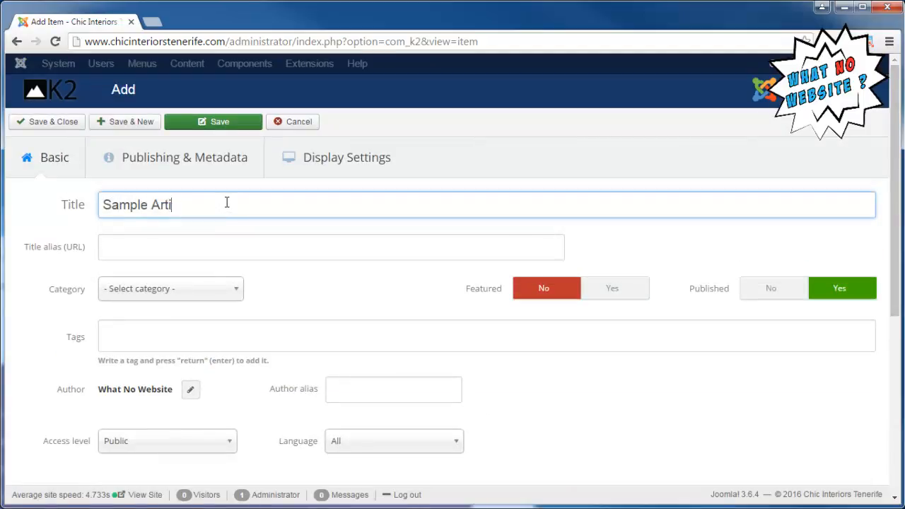
{"action": "type", "text": "Article for Demo"}
{"action": "left_click", "coordinate": [223, 293]}
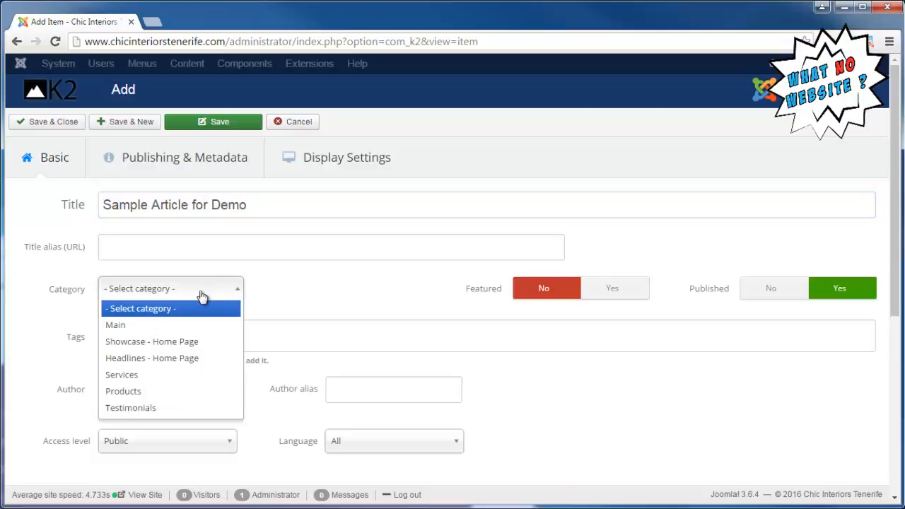
{"action": "left_click", "coordinate": [142, 379]}
Enter "Awaiting content from client." as the item's content, then save and close the item
{"action": "scroll", "coordinate": [56, 315], "scroll_direction": "down", "scroll_amount": 3}
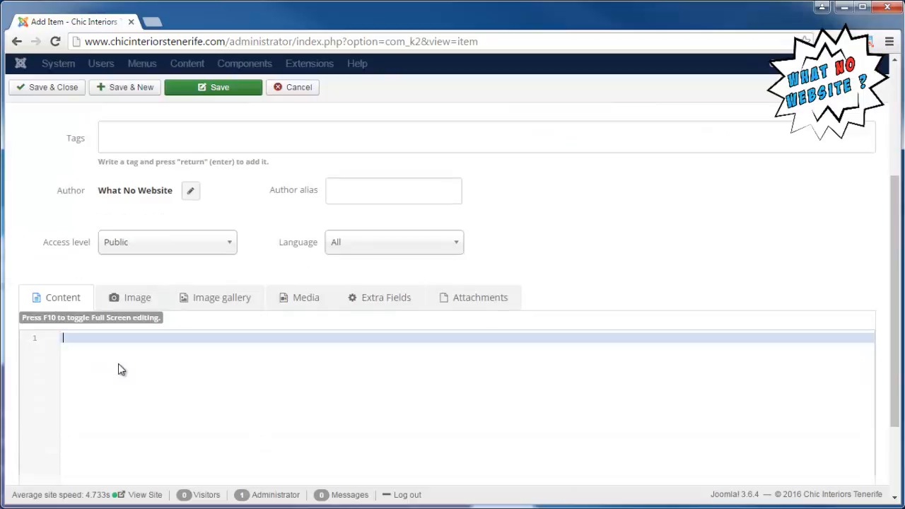
{"action": "type", "text": "Awaiting content from client"}
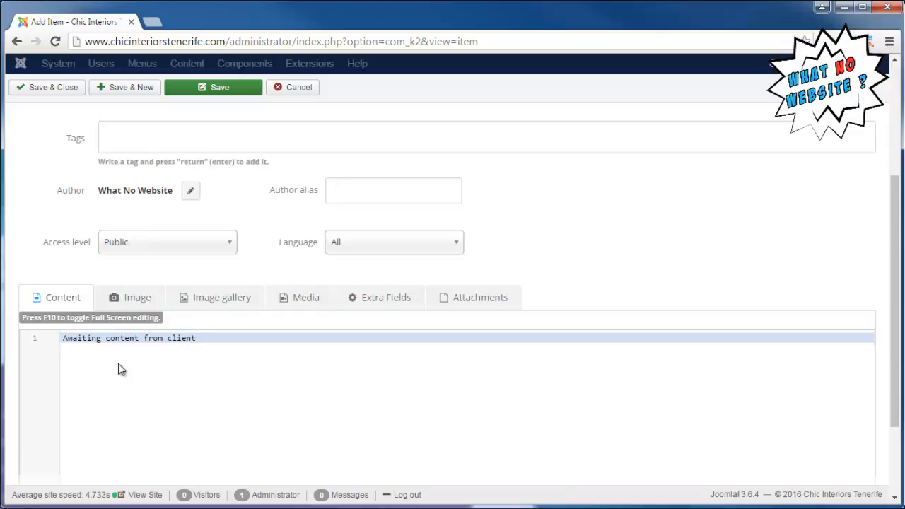
{"action": "type", "text": "."}
{"action": "scroll", "coordinate": [218, 322], "scroll_direction": "up", "scroll_amount": 3}
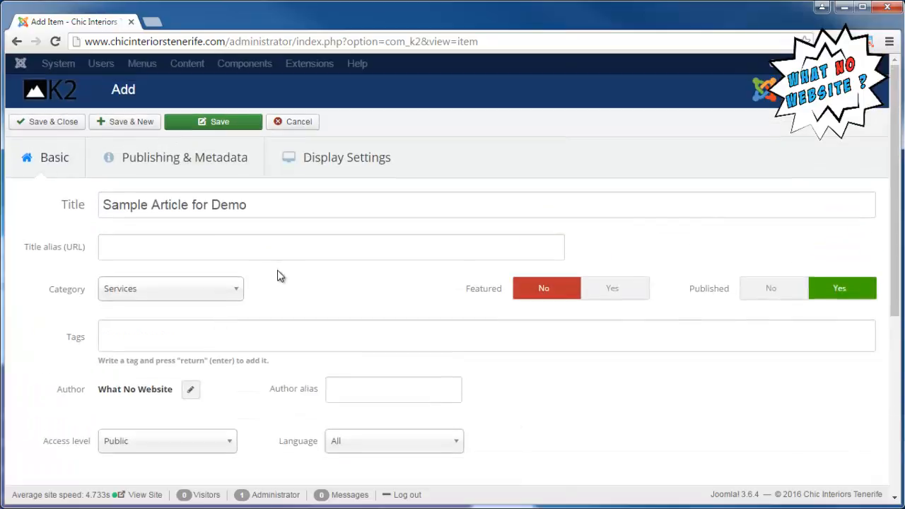
{"action": "left_click", "coordinate": [66, 126]}
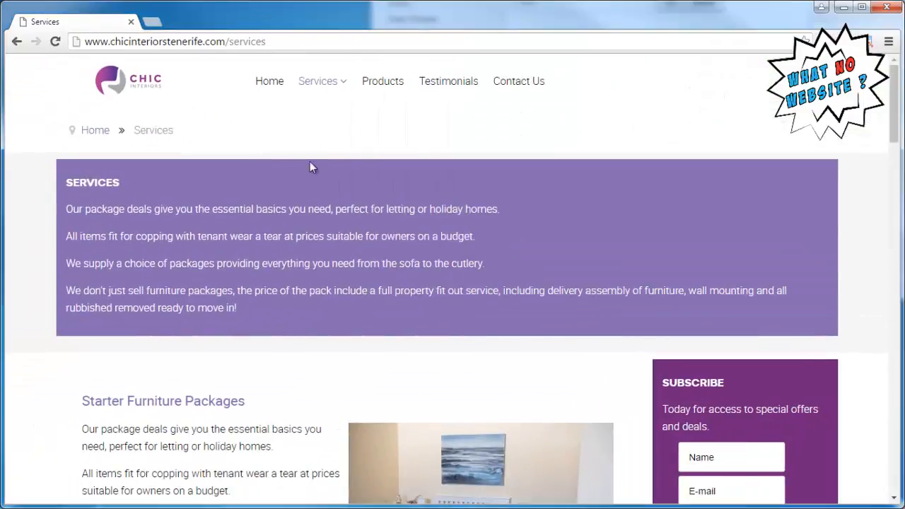
Reload the live site's Services page and check how the new sample article is displayed
{"action": "left_click", "coordinate": [314, 81]}
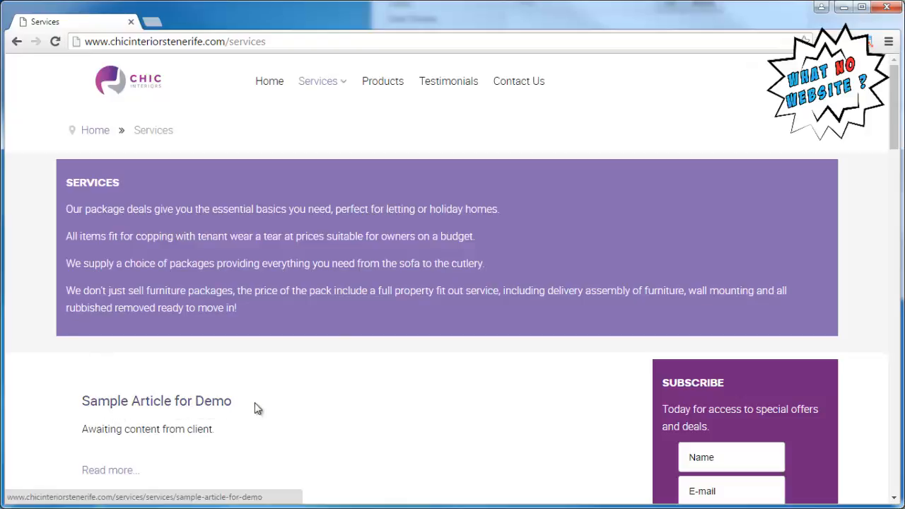
{"action": "scroll", "coordinate": [288, 377], "scroll_direction": "down", "scroll_amount": 1}
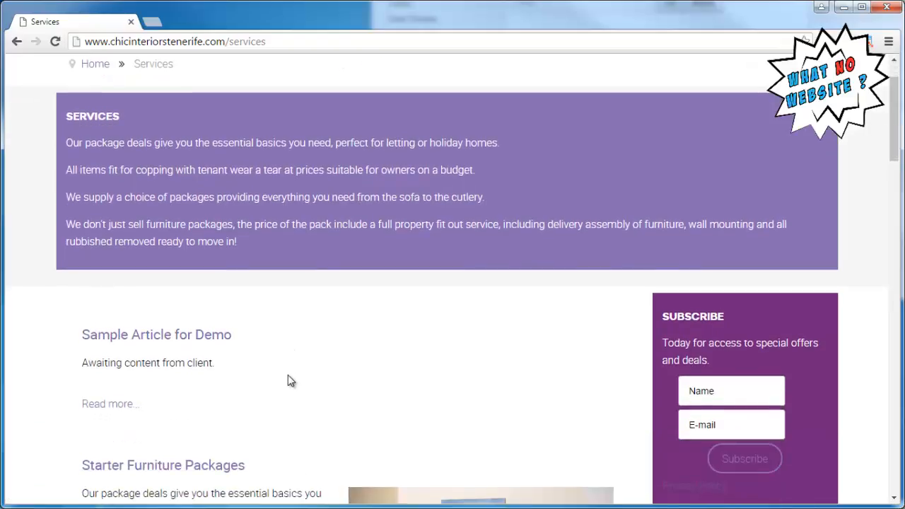
{"action": "scroll", "coordinate": [288, 376], "scroll_direction": "up", "scroll_amount": 1}
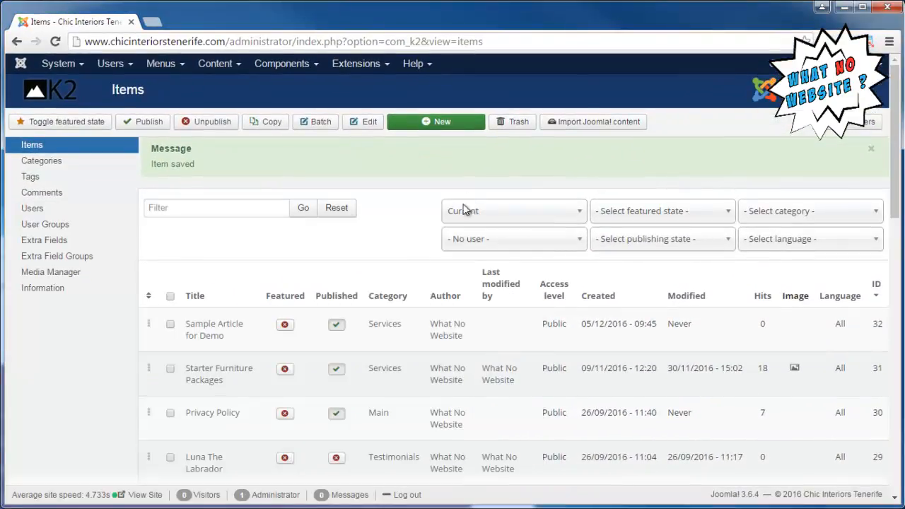
Open the "Sample Article for Demo" item, attach the fa55c8bad0e..._XL[1].jpg file as its item image, then save and close it
{"action": "left_click", "coordinate": [216, 330]}
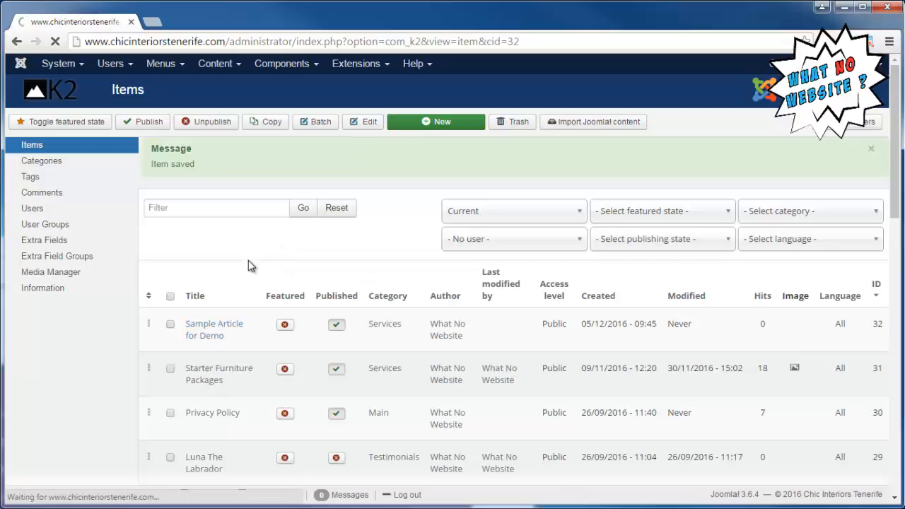
{"action": "scroll", "coordinate": [248, 266], "scroll_direction": "down", "scroll_amount": 4}
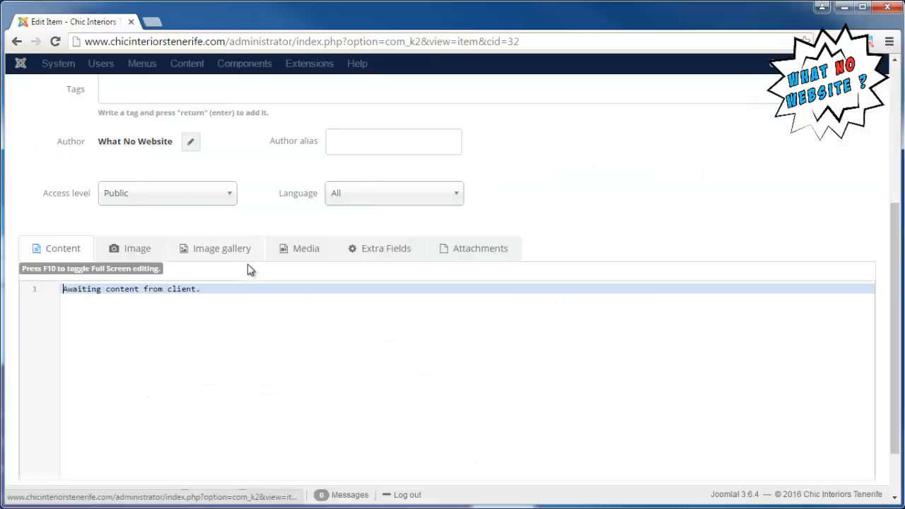
{"action": "left_click", "coordinate": [119, 254]}
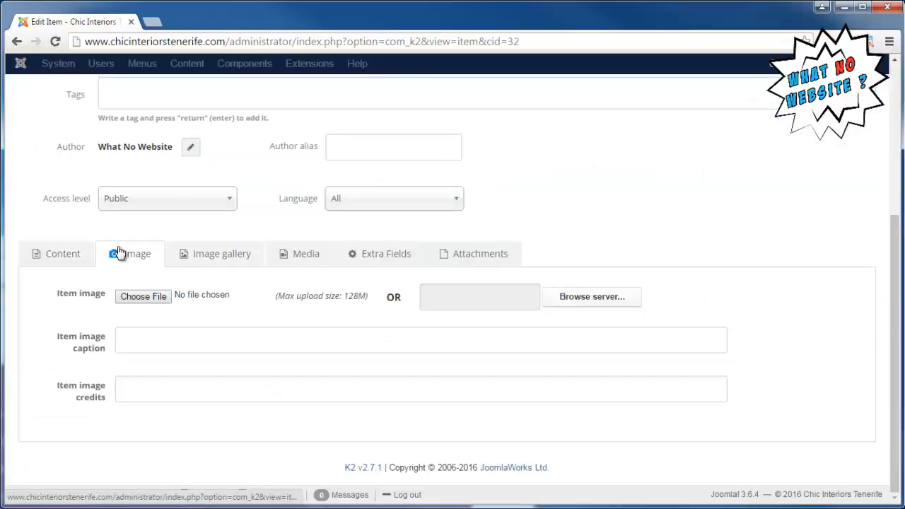
{"action": "left_click", "coordinate": [149, 299]}
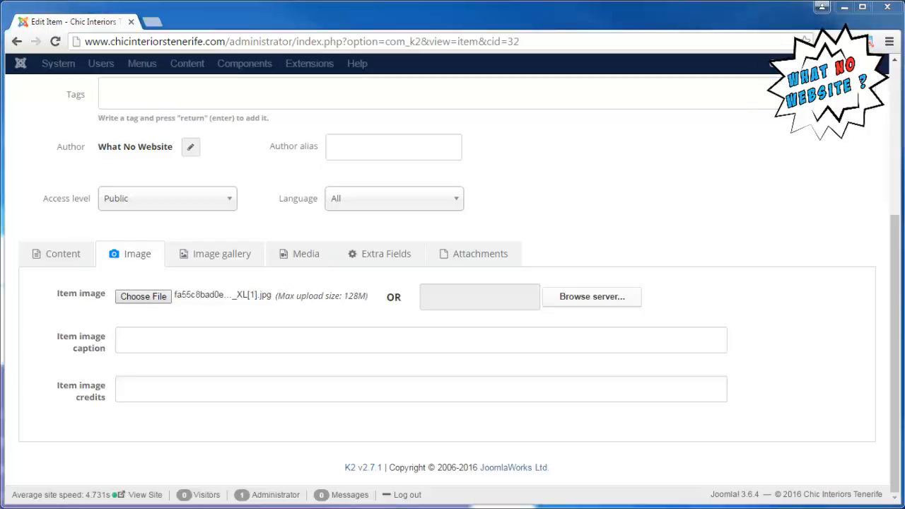
{"action": "scroll", "coordinate": [234, 225], "scroll_direction": "up", "scroll_amount": 5}
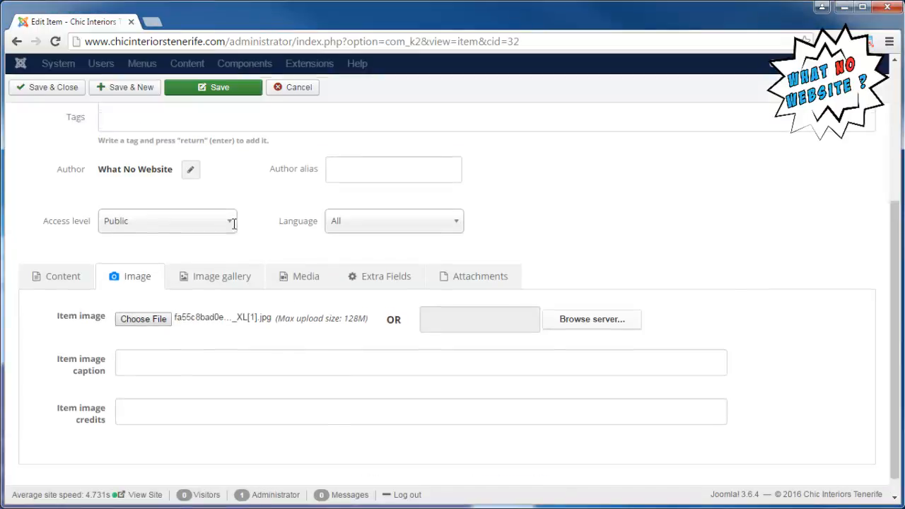
{"action": "left_click", "coordinate": [62, 123]}
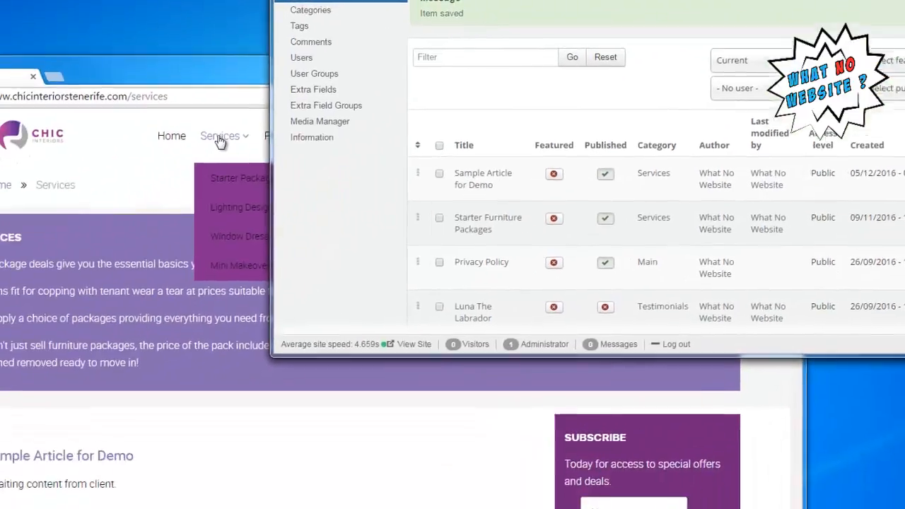
Clear all cache groups of the site
{"action": "left_click", "coordinate": [221, 141]}
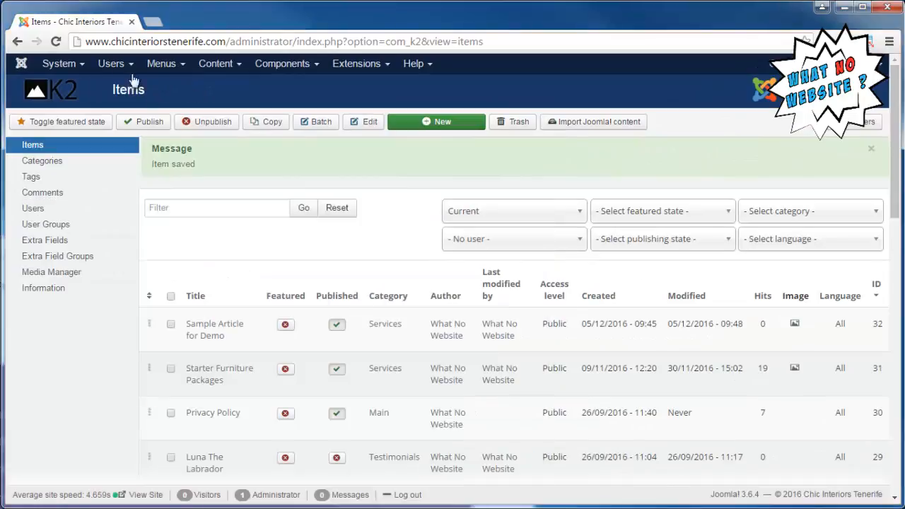
{"action": "left_click", "coordinate": [60, 64]}
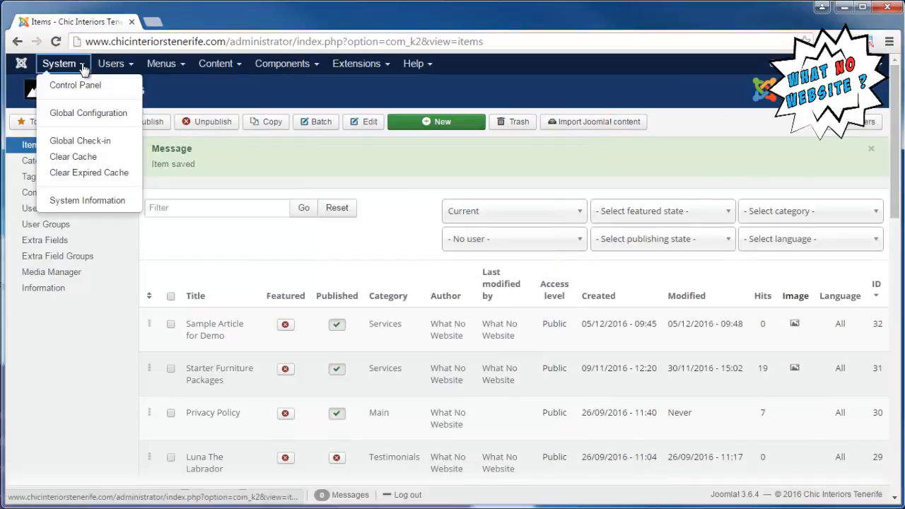
{"action": "left_click", "coordinate": [75, 157]}
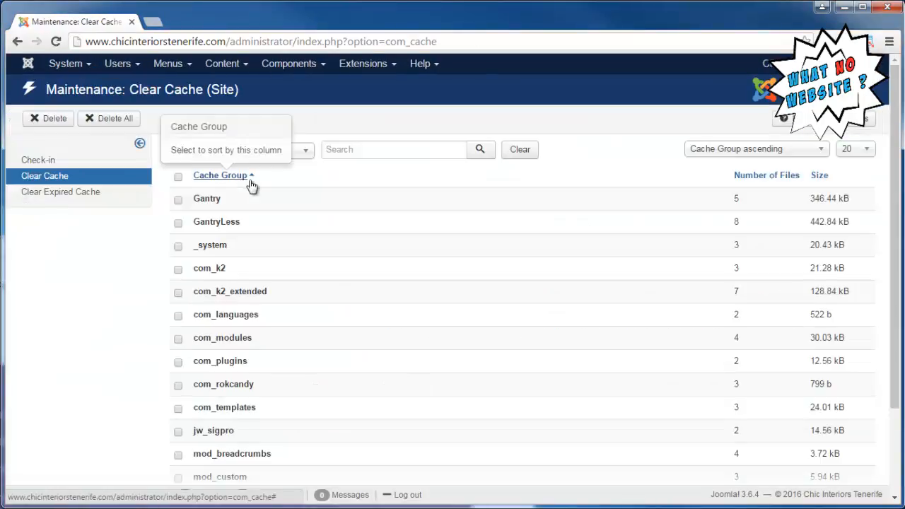
{"action": "left_click", "coordinate": [115, 119]}
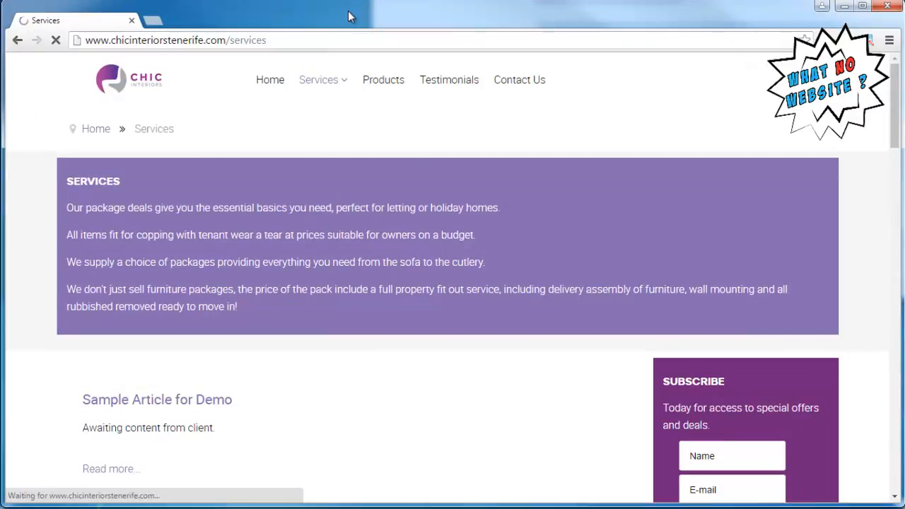
Check the sample article's image on the live Services page and look at the entries in the Services submenu
{"action": "scroll", "coordinate": [320, 386], "scroll_direction": "down", "scroll_amount": 1}
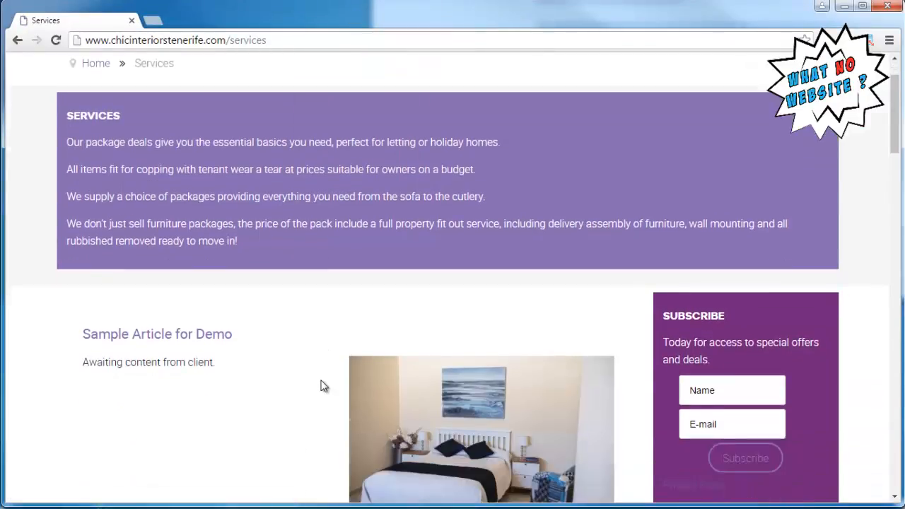
{"action": "scroll", "coordinate": [320, 385], "scroll_direction": "down", "scroll_amount": 2}
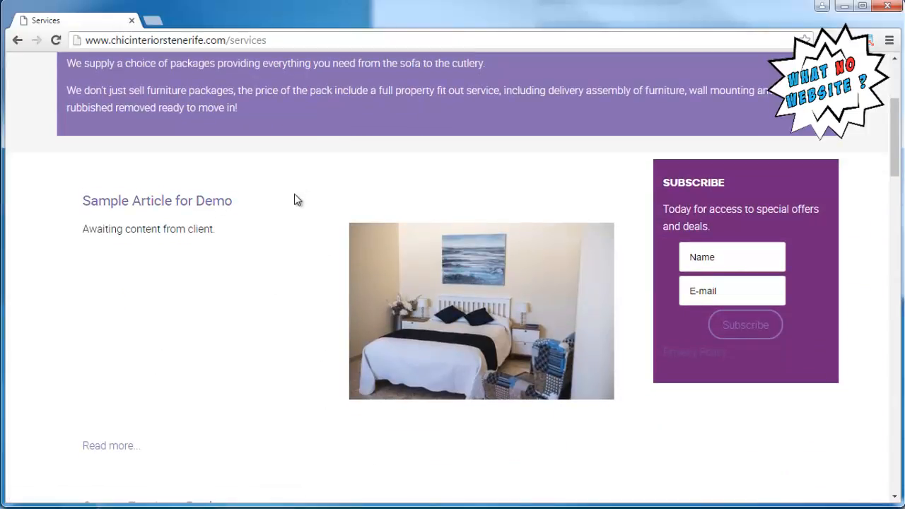
{"action": "scroll", "coordinate": [296, 200], "scroll_direction": "up", "scroll_amount": 3}
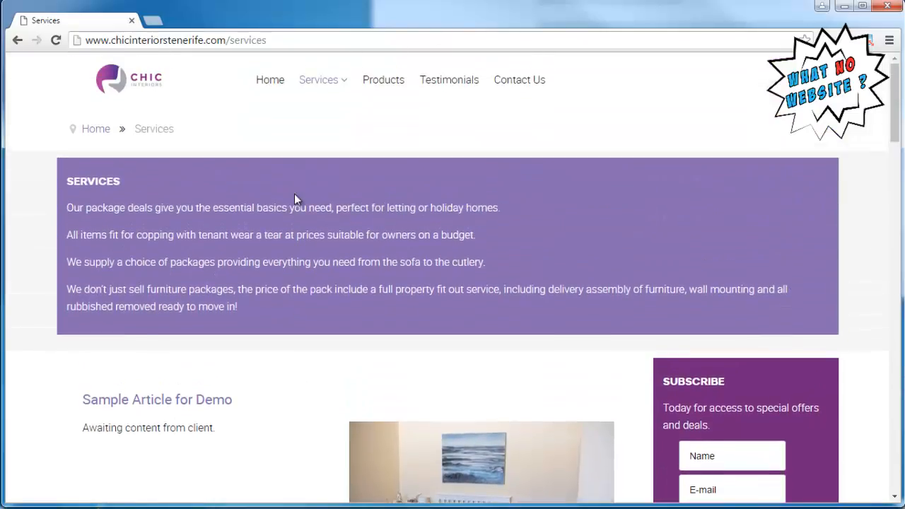
{"action": "mouse_move", "coordinate": [324, 80]}
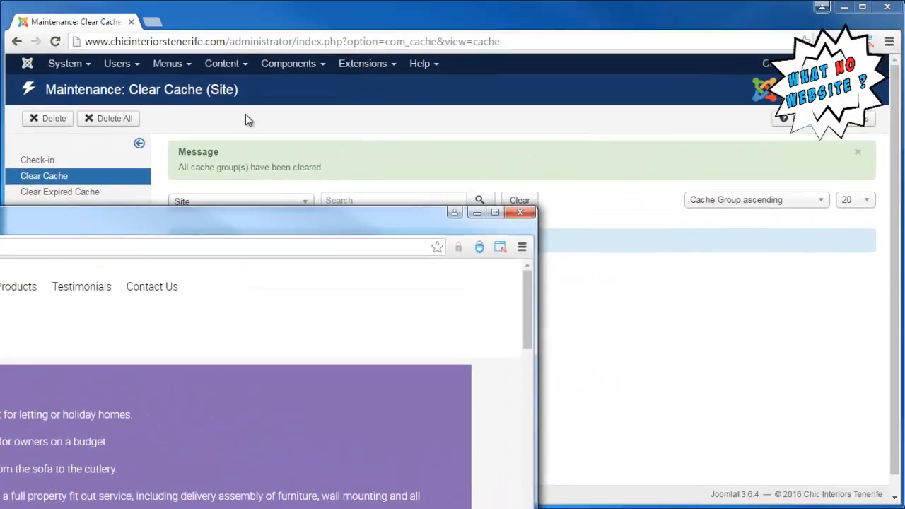
Return to the administrator window, copy the title of the "Sample Article for Demo" K2 item, and close the item without saving
{"action": "left_click", "coordinate": [336, 119]}
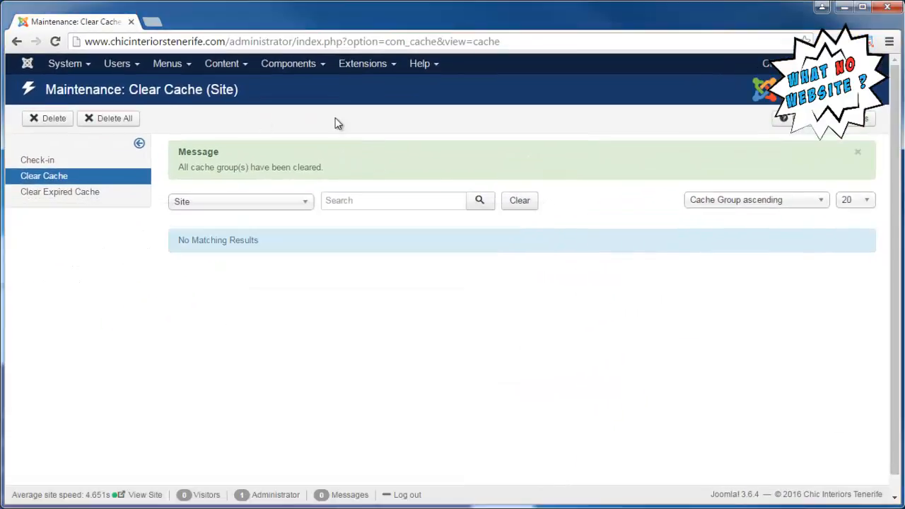
{"action": "left_click", "coordinate": [306, 71]}
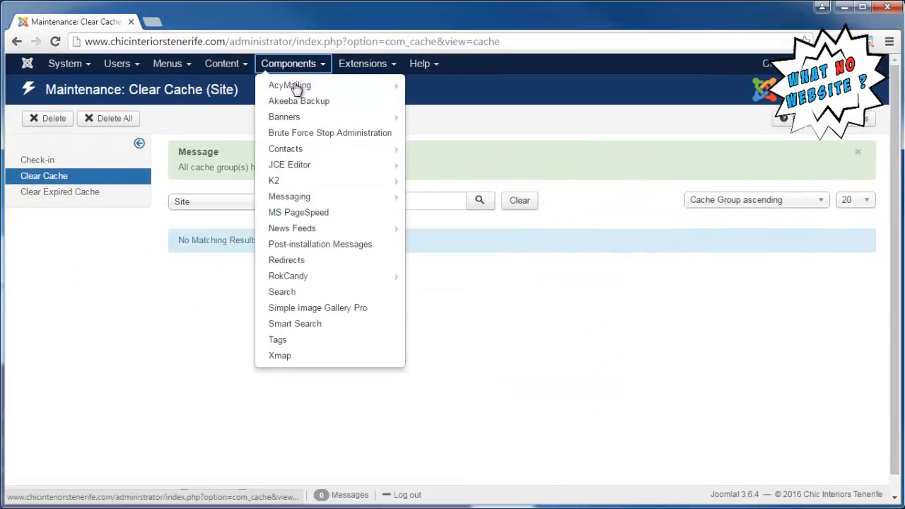
{"action": "left_click", "coordinate": [277, 191]}
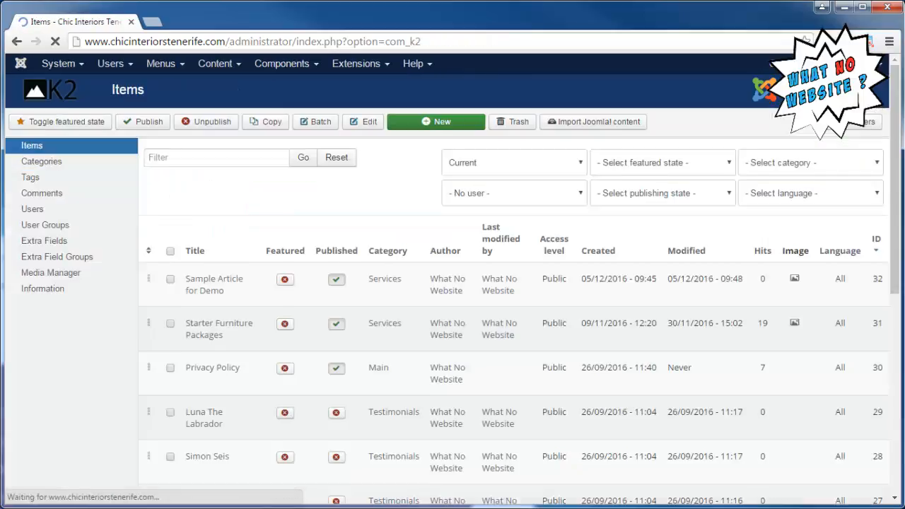
{"action": "left_click", "coordinate": [214, 283]}
{"action": "scroll", "coordinate": [248, 212], "scroll_direction": "down", "scroll_amount": 3}
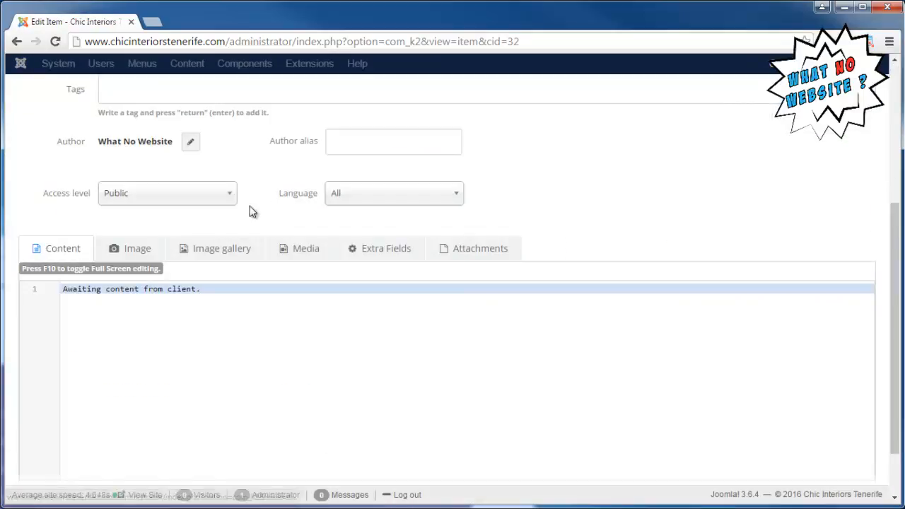
{"action": "scroll", "coordinate": [248, 208], "scroll_direction": "up", "scroll_amount": 3}
{"action": "triple_click", "coordinate": [261, 206]}
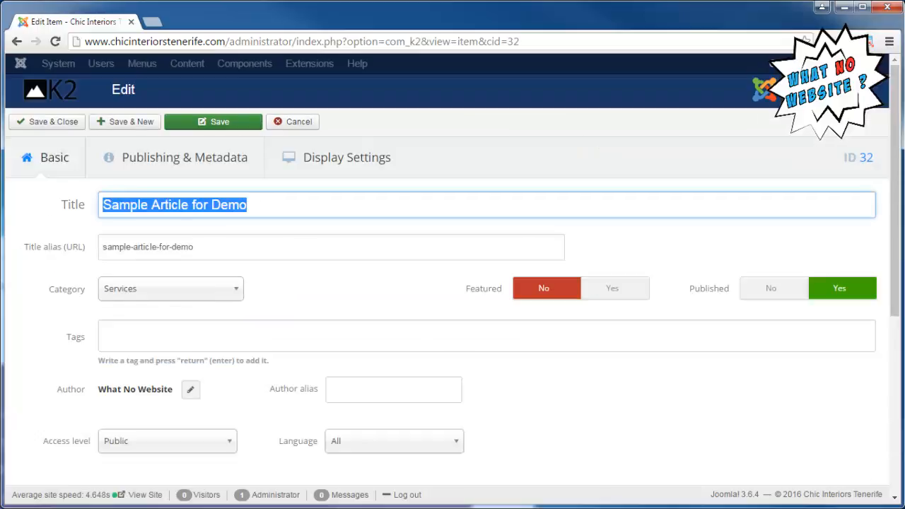
{"action": "right_click", "coordinate": [193, 213]}
{"action": "left_click", "coordinate": [239, 236]}
{"action": "left_click", "coordinate": [295, 128]}
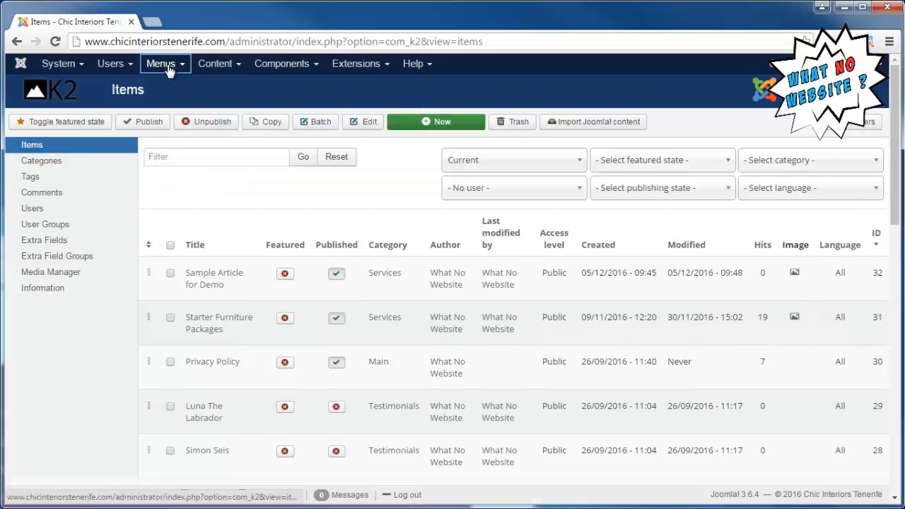
Create a new Main Menu item and paste "Sample Article for Demo" as its menu title
{"action": "left_click", "coordinate": [159, 64]}
{"action": "left_click", "coordinate": [175, 156]}
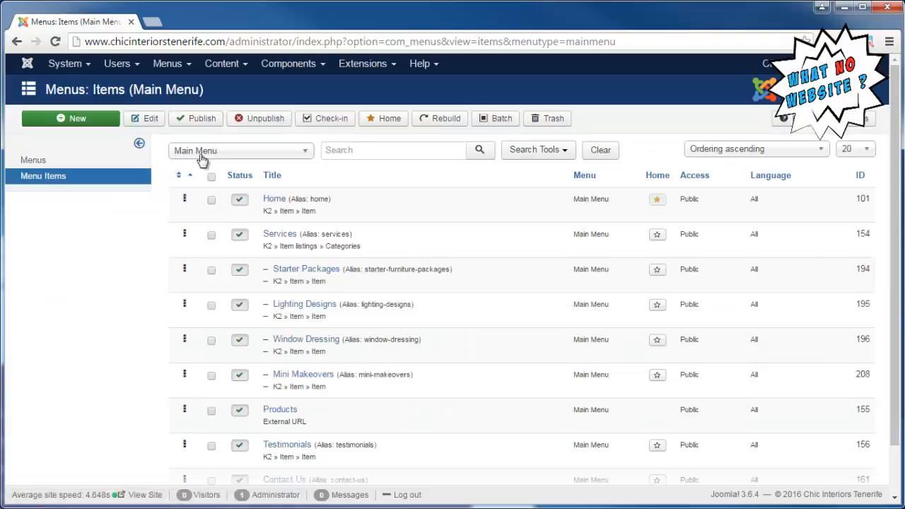
{"action": "left_click", "coordinate": [97, 121]}
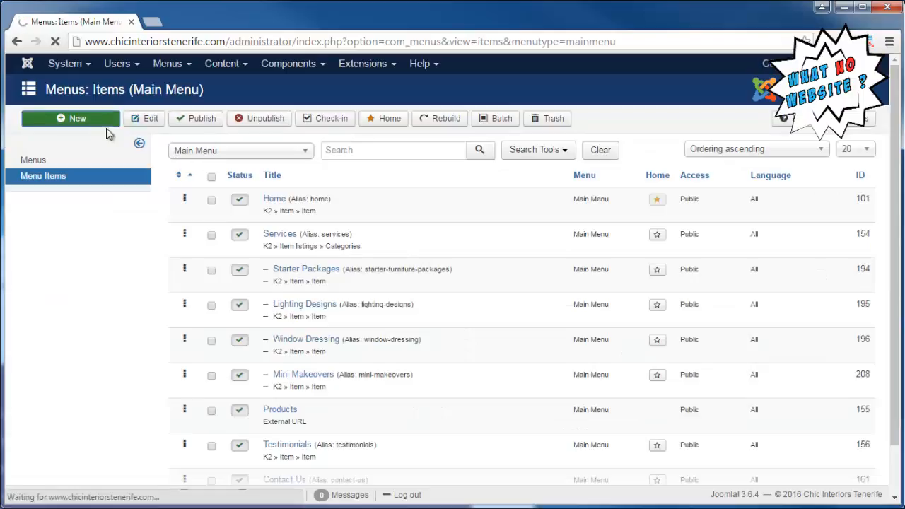
{"action": "left_click", "coordinate": [192, 154]}
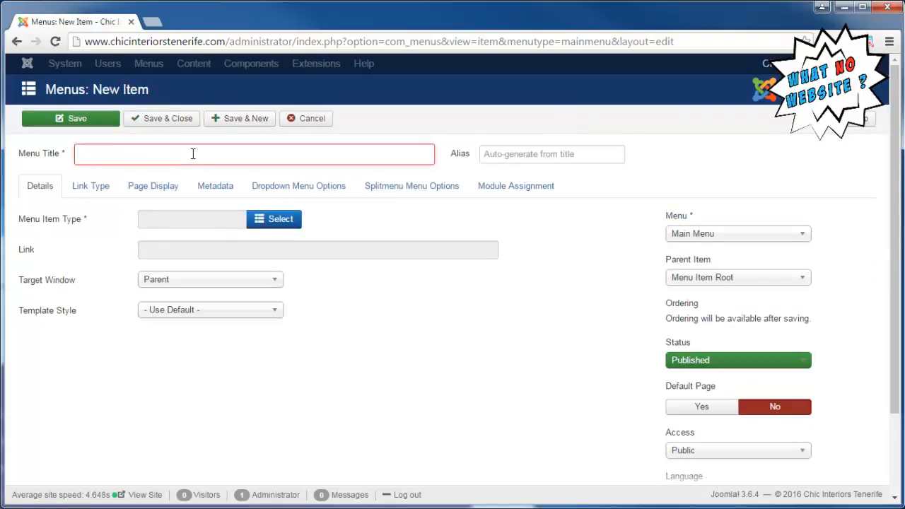
{"action": "right_click", "coordinate": [192, 153]}
{"action": "left_click", "coordinate": [243, 234]}
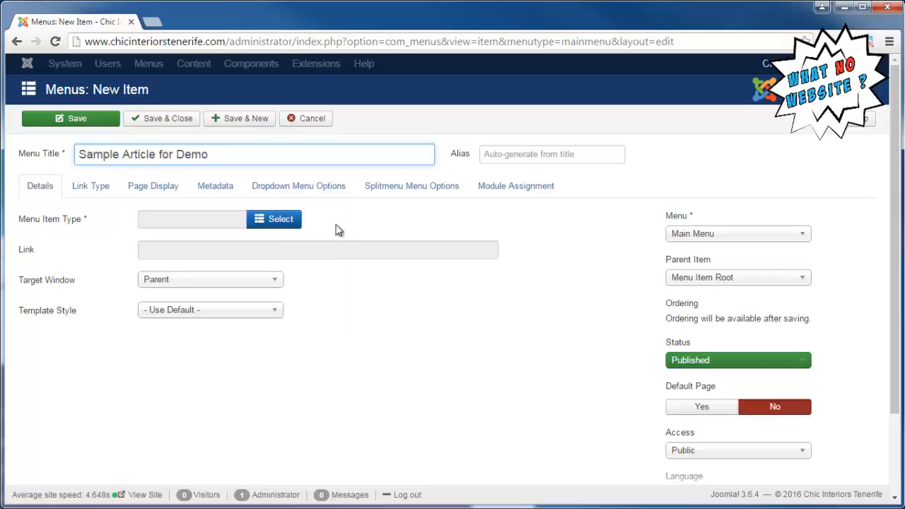
Set the menu item type to K2 Item and link it to "Sample Article for Demo"
{"action": "mouse_move", "coordinate": [58, 222]}
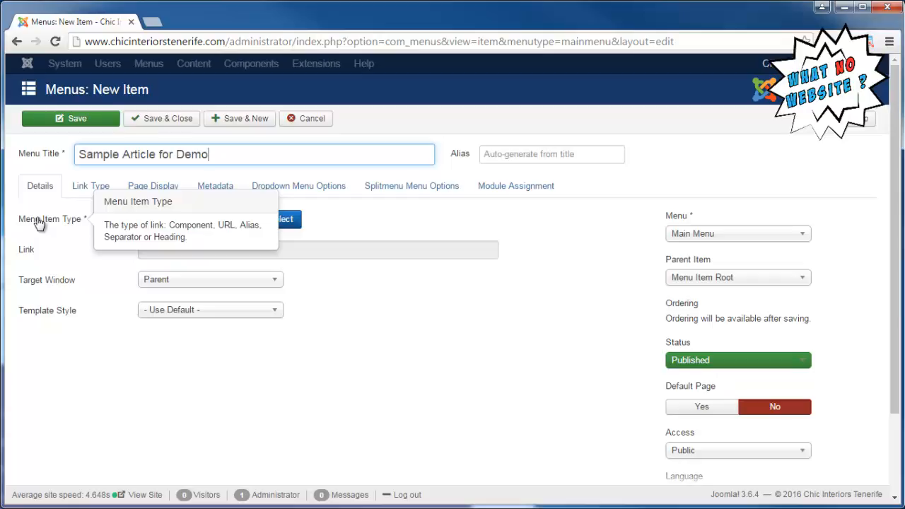
{"action": "left_click", "coordinate": [281, 221]}
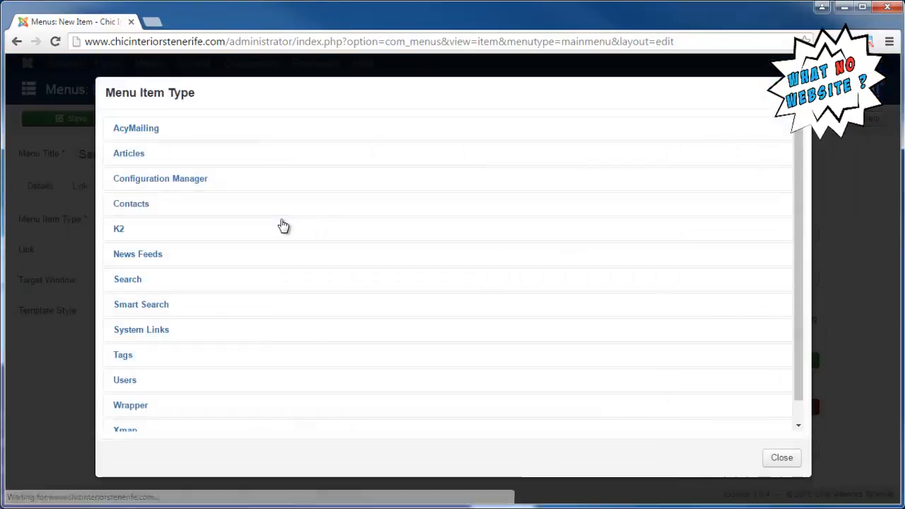
{"action": "left_click", "coordinate": [176, 235]}
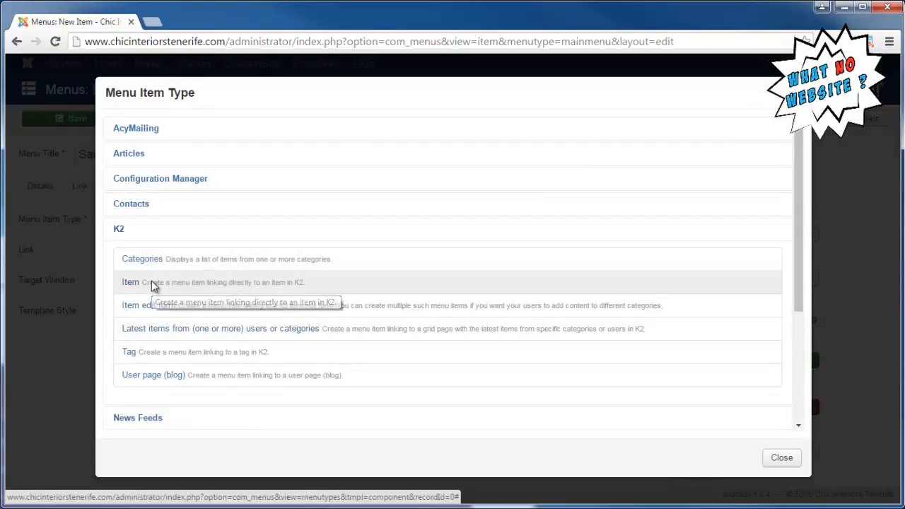
{"action": "left_click", "coordinate": [153, 284]}
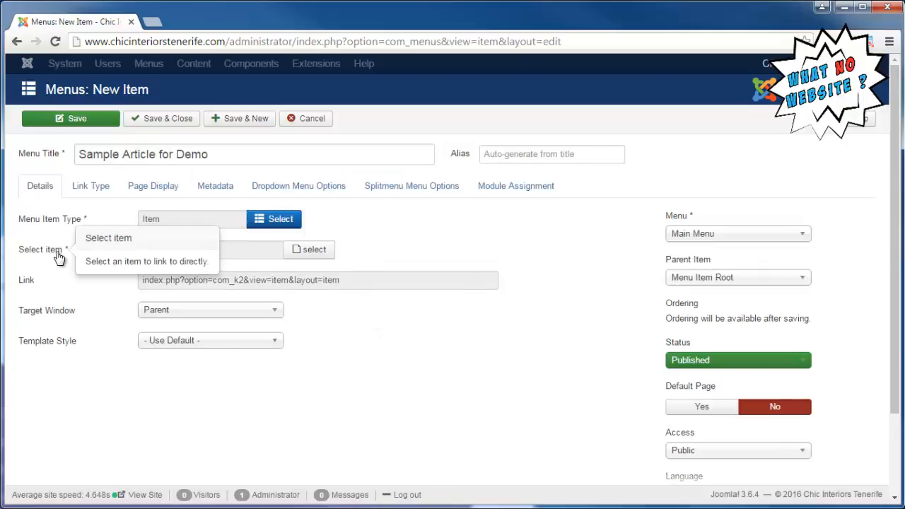
{"action": "left_click", "coordinate": [327, 257]}
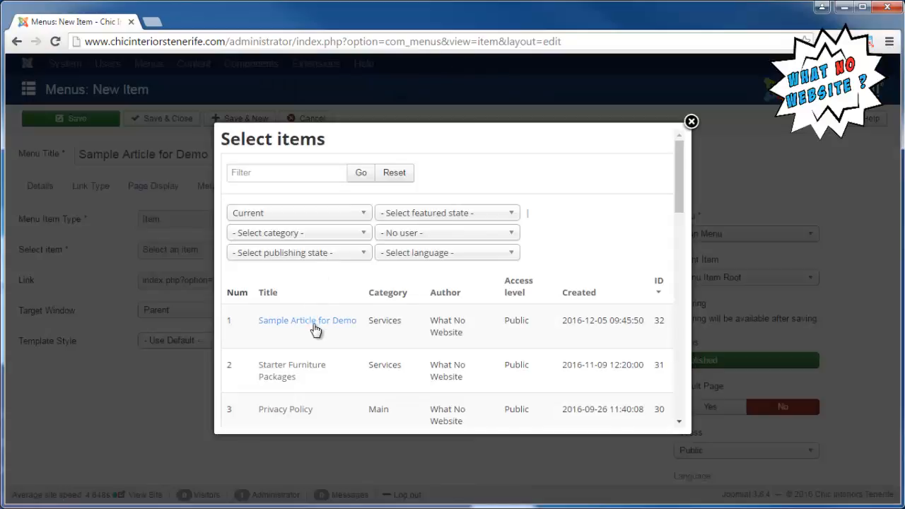
{"action": "left_click", "coordinate": [314, 325]}
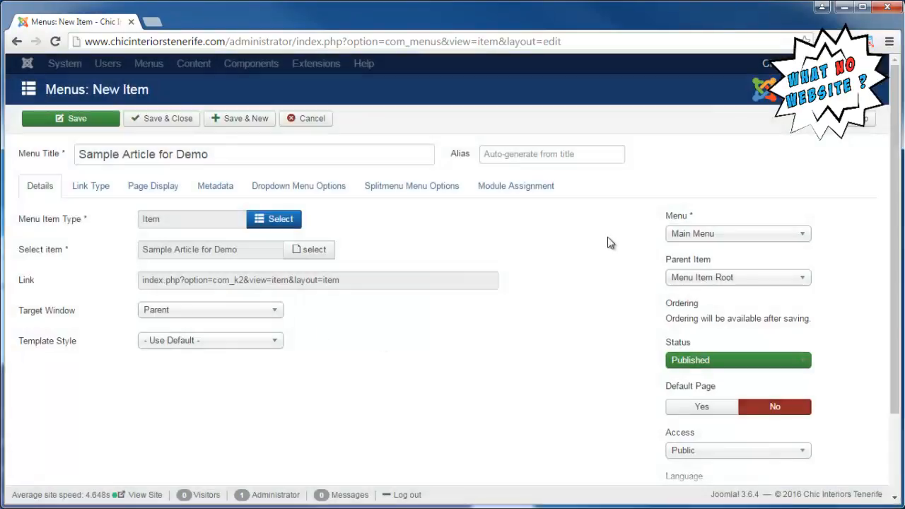
Set the menu item's parent to Services, then save and close it
{"action": "left_click", "coordinate": [692, 283]}
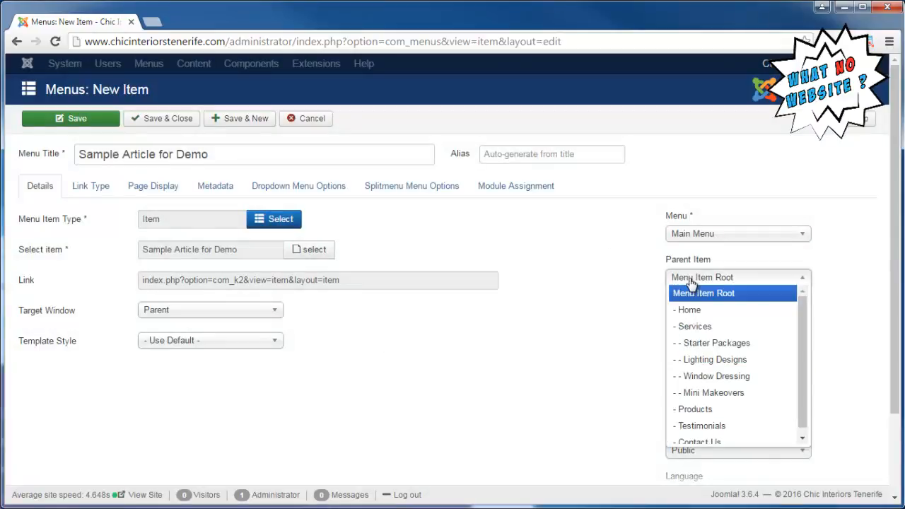
{"action": "left_click", "coordinate": [703, 328]}
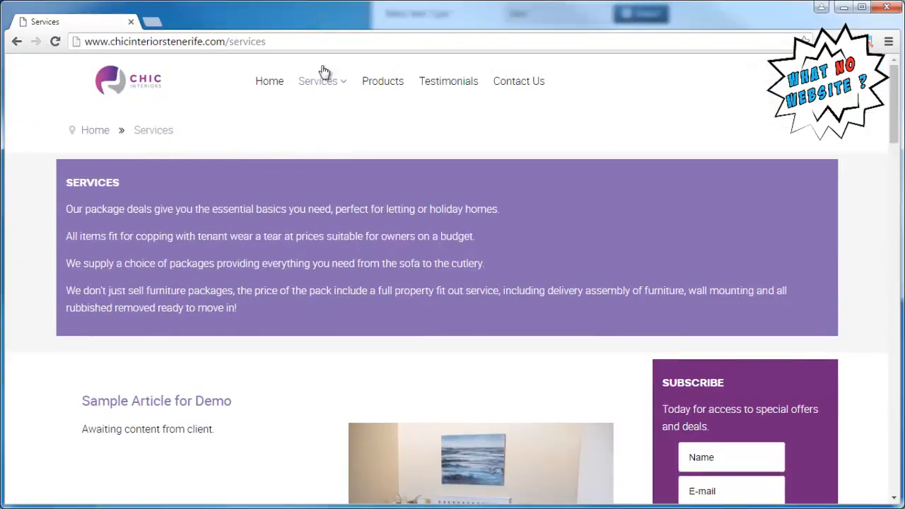
{"action": "mouse_move", "coordinate": [329, 83]}
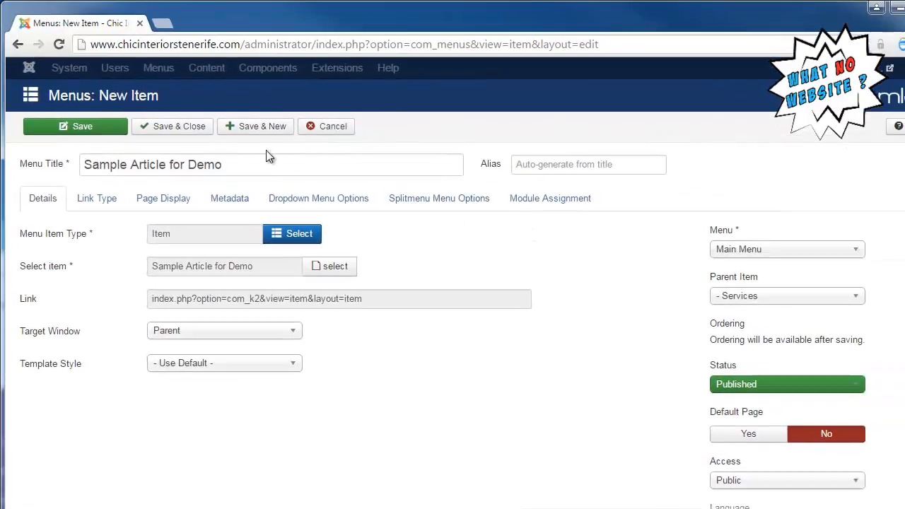
{"action": "left_click", "coordinate": [188, 126]}
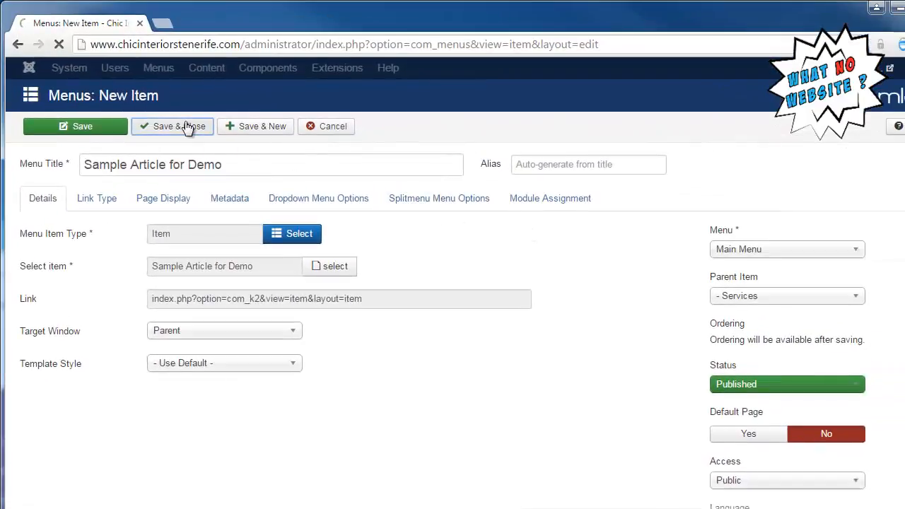
Clear all of the site's cache groups
{"action": "left_click", "coordinate": [69, 68]}
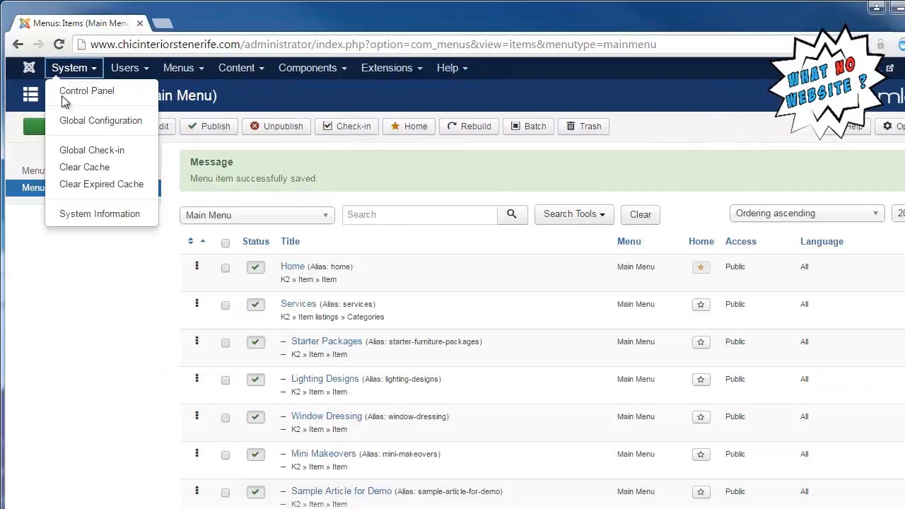
{"action": "left_click", "coordinate": [83, 170]}
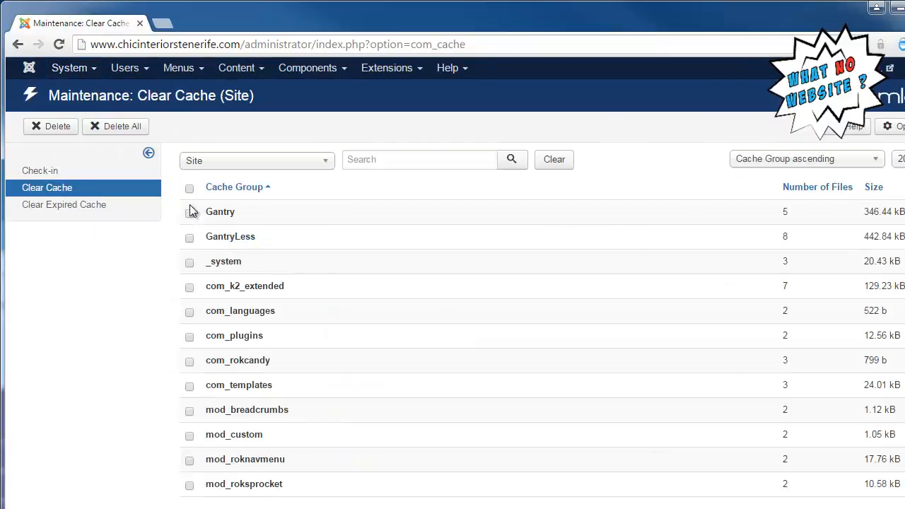
{"action": "left_click", "coordinate": [131, 134]}
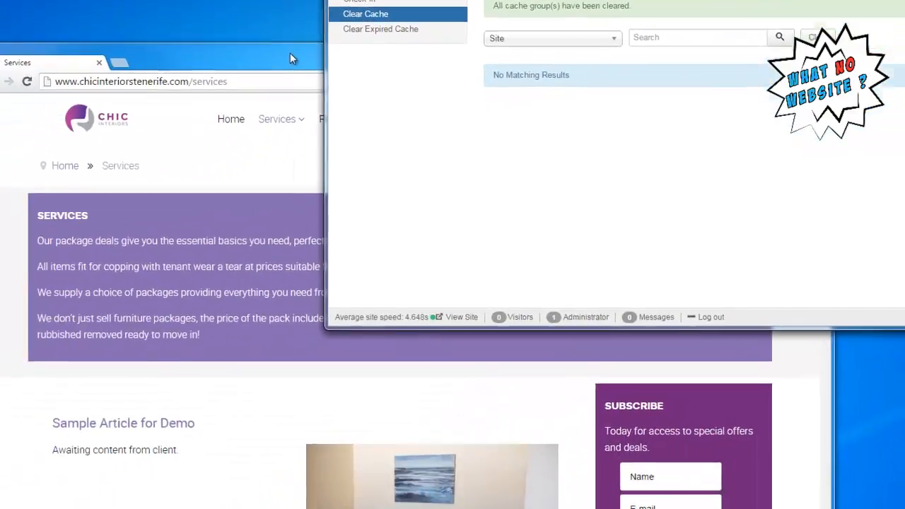
Switch to the public website window, reload the Services page, open "Sample Article for Demo" from the Services submenu, and return to Services
{"action": "left_click", "coordinate": [290, 54]}
{"action": "mouse_move", "coordinate": [272, 128]}
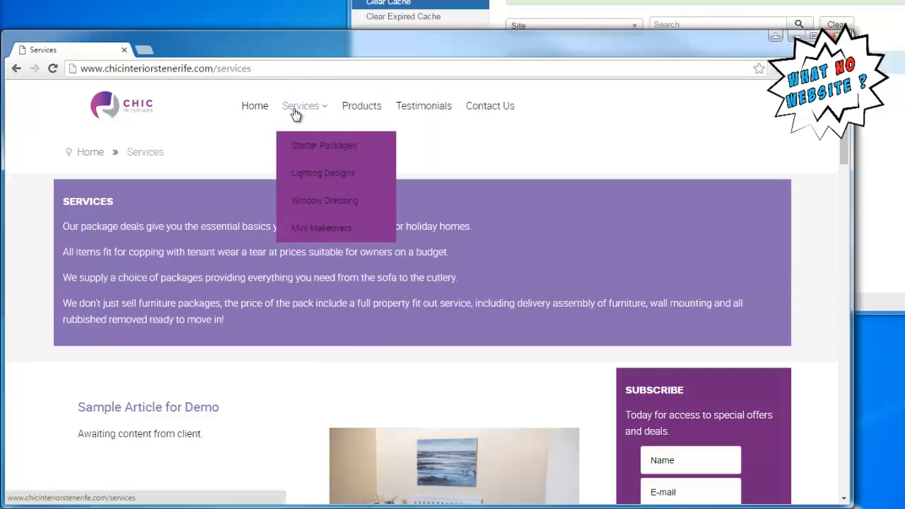
{"action": "left_click", "coordinate": [295, 113]}
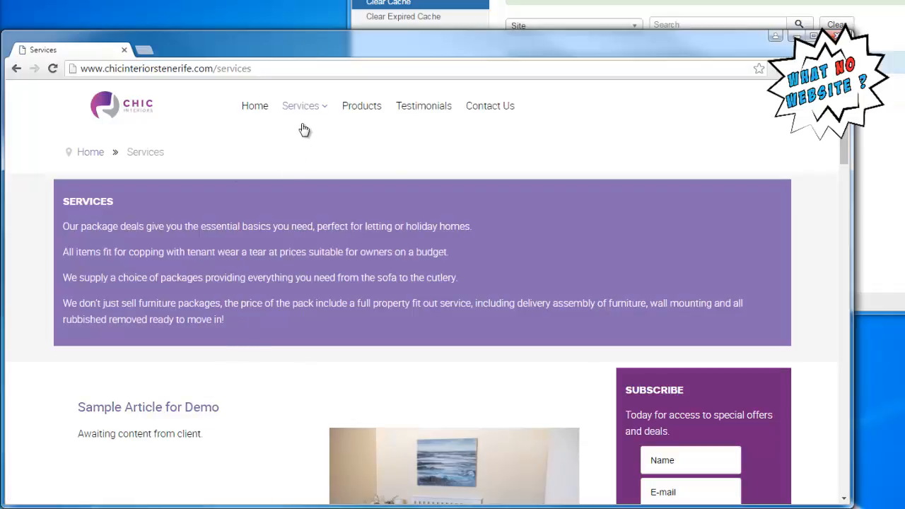
{"action": "mouse_move", "coordinate": [312, 115]}
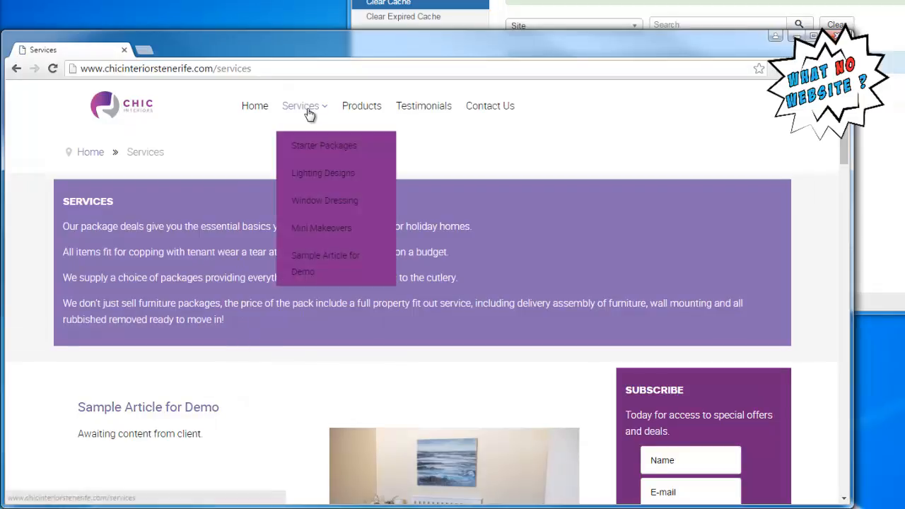
{"action": "left_click", "coordinate": [308, 273]}
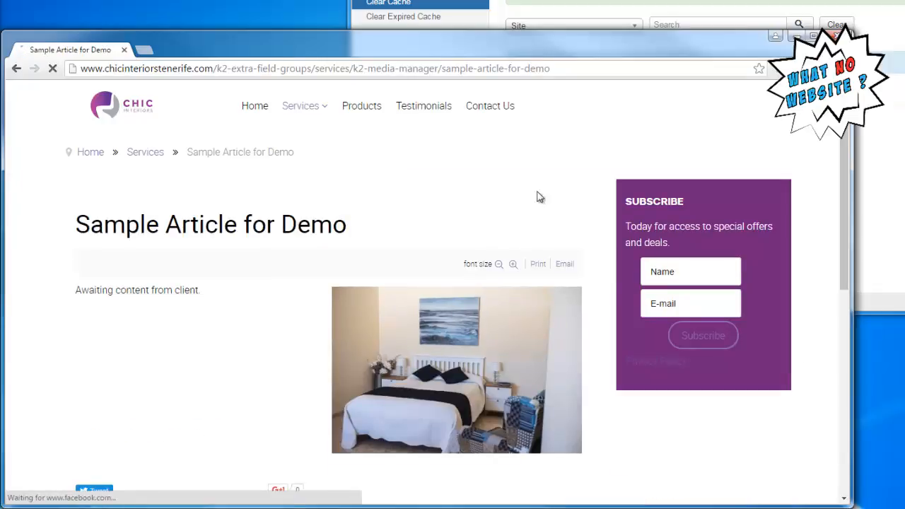
{"action": "left_click", "coordinate": [309, 112]}
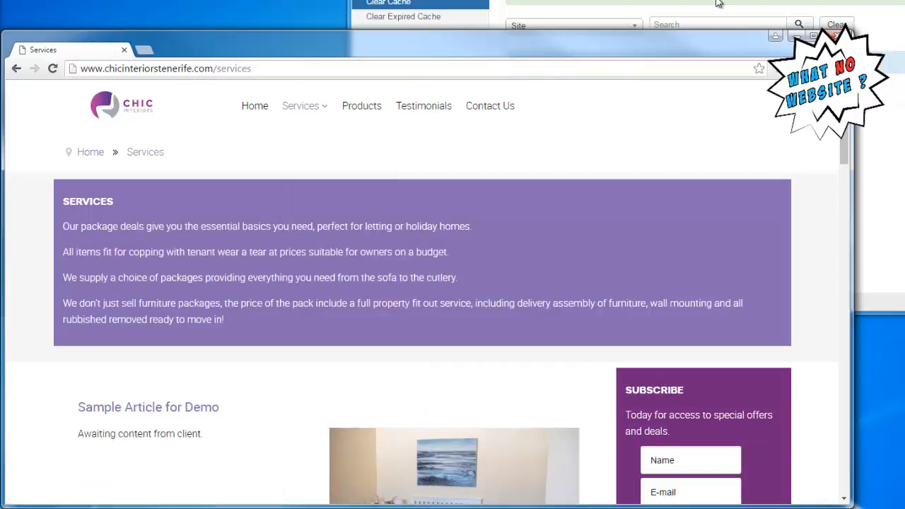